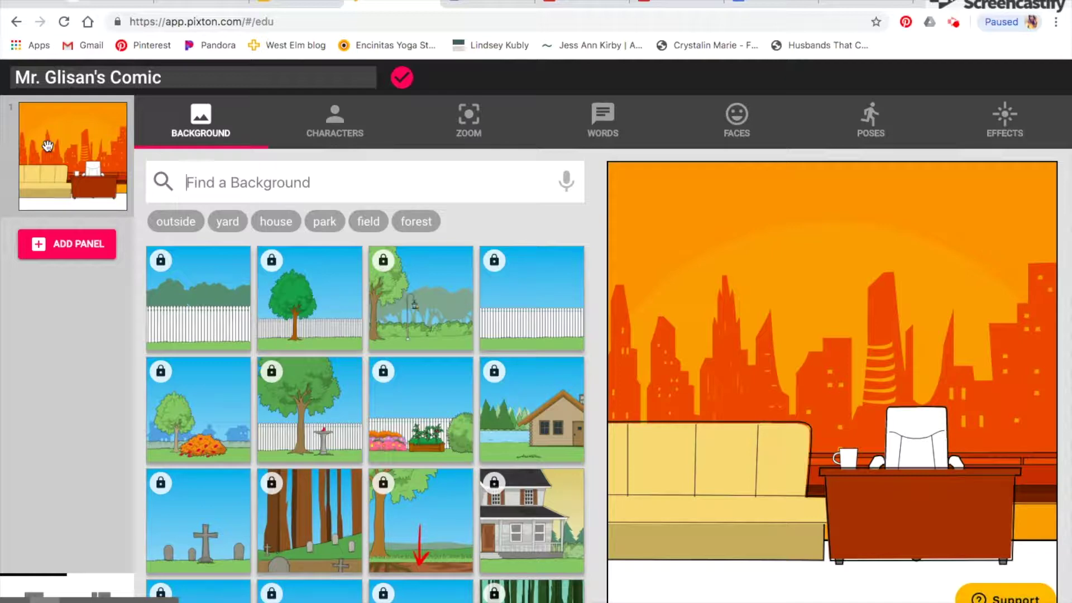
- Search the background library for "space" and browse the matching scenes
text(space)
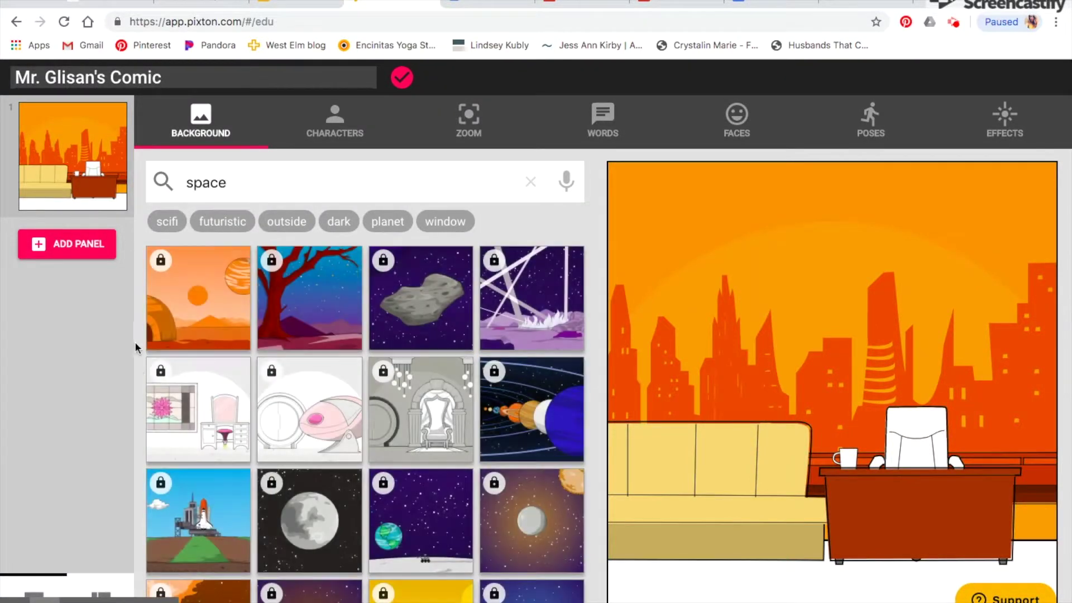
scroll(377, 437, down, 3)
scroll(378, 437, down, 5)
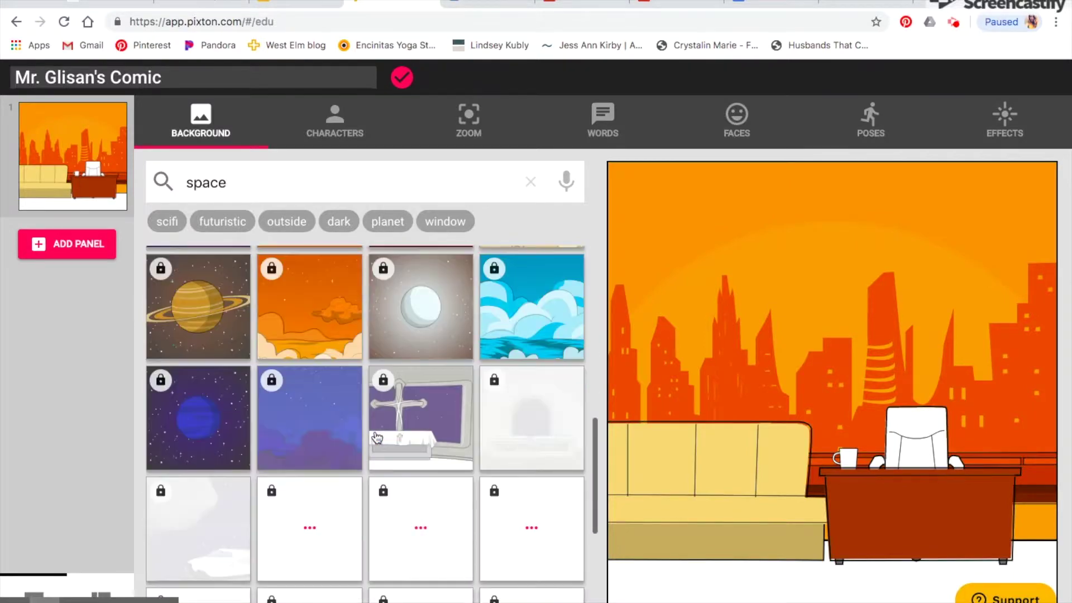
scroll(378, 438, up, 8)
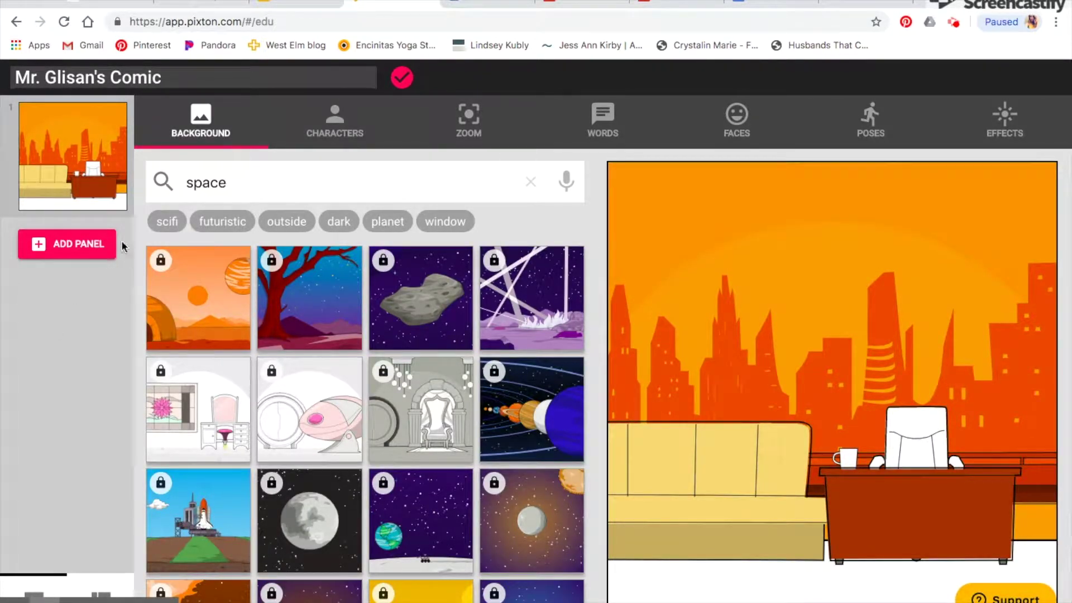
- Add a second panel with the courtroom background, and remove that panel
click(74, 255)
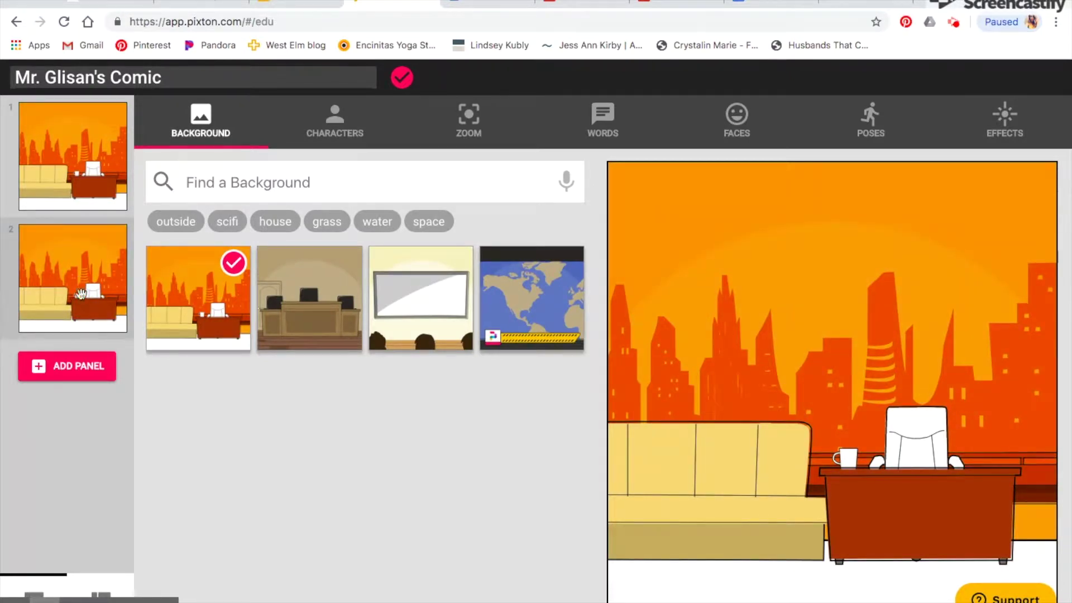
click(316, 289)
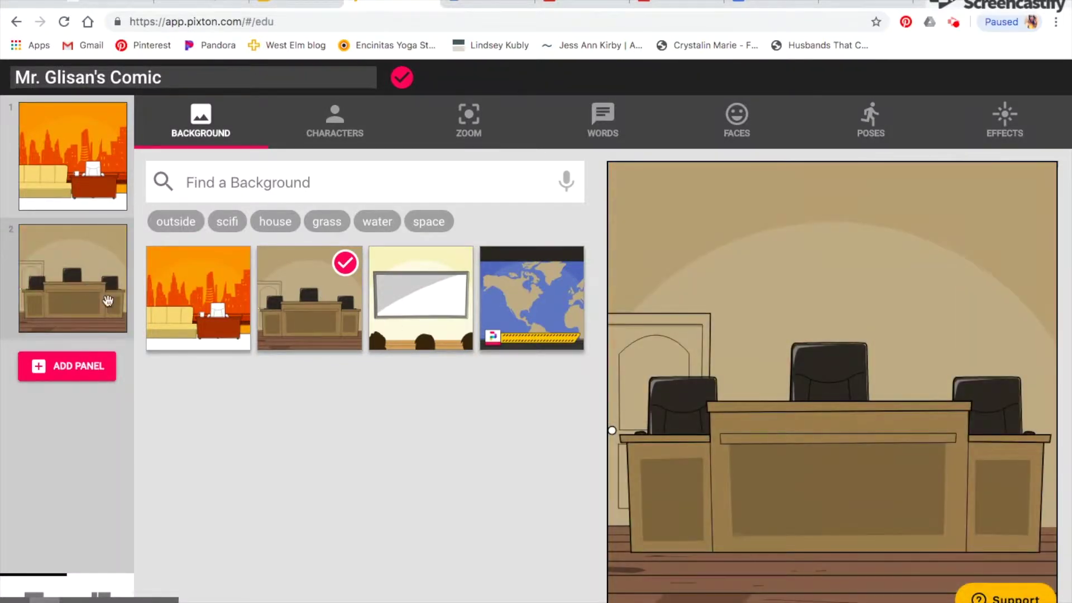
right_click(79, 271)
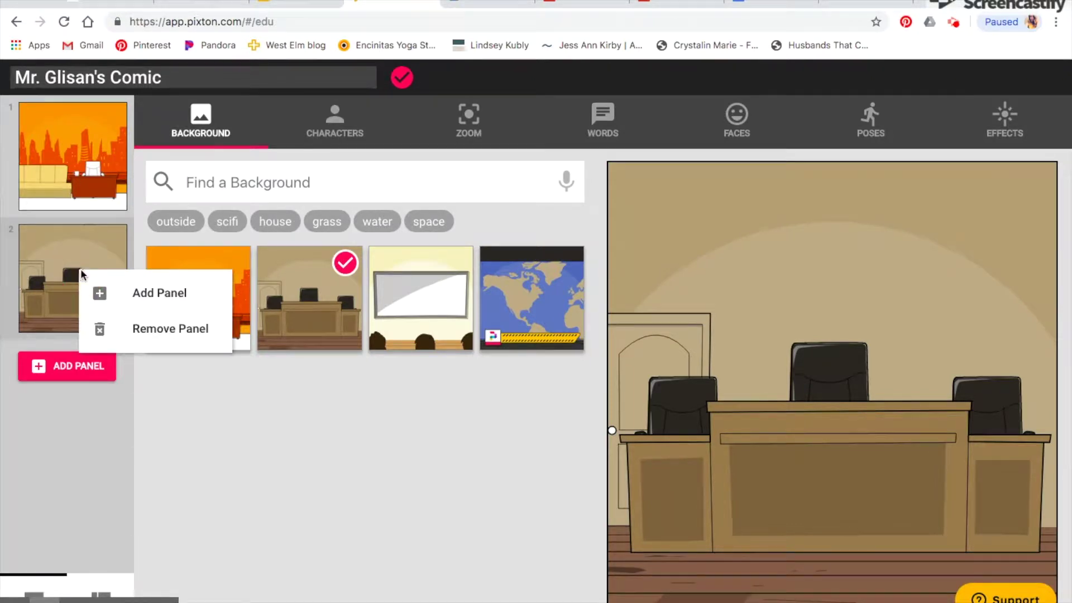
click(168, 330)
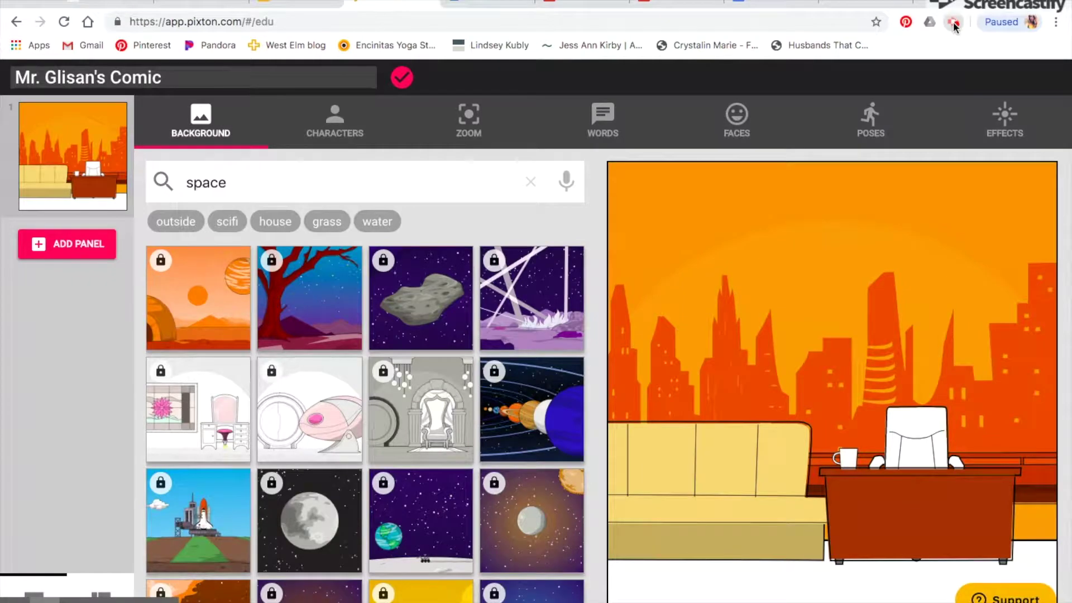
click(955, 25)
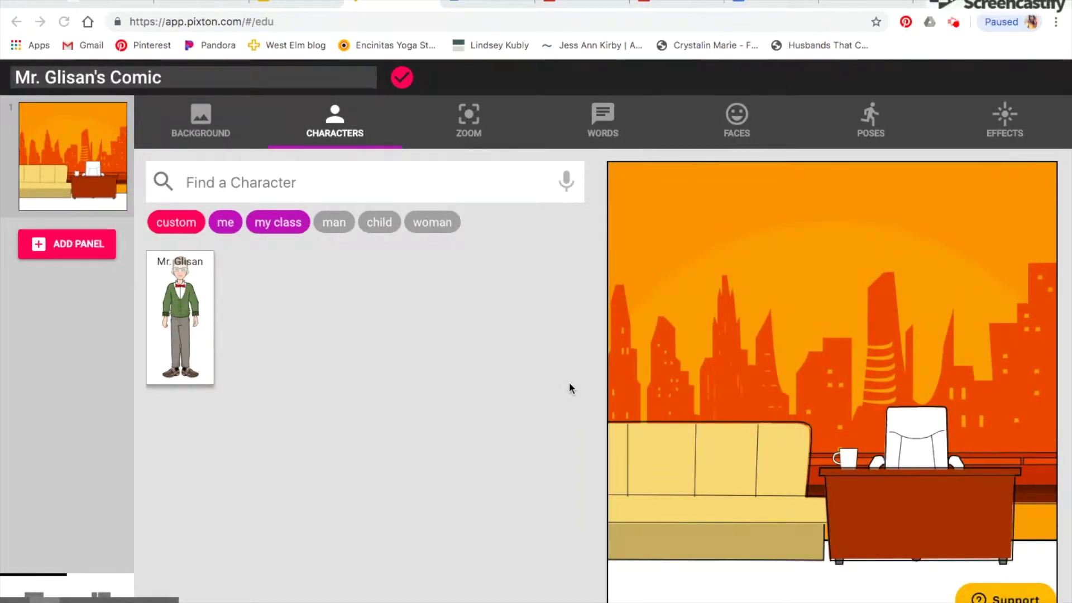
- Add the existing green-cardigan character to the first panel and return to the panel's character list
click(184, 322)
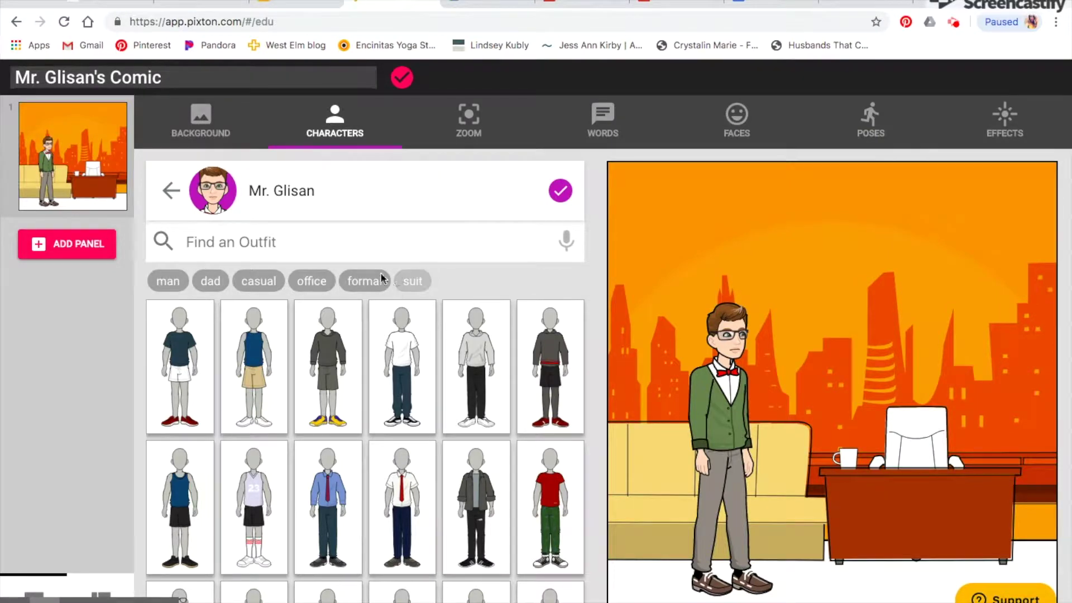
click(170, 192)
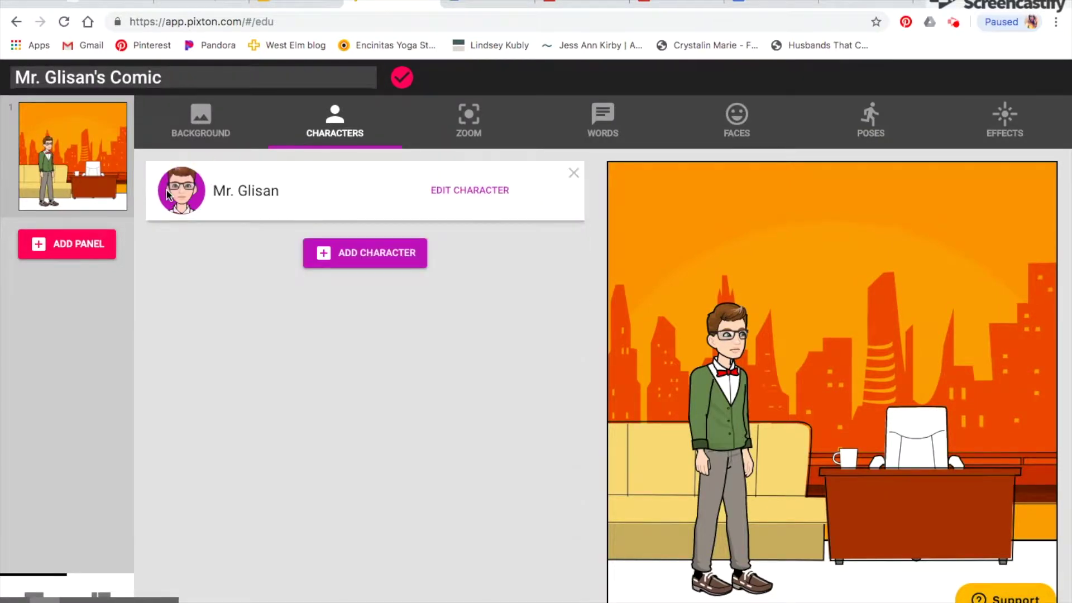
- Start adding another character and view the custom body templates without picking one
click(363, 262)
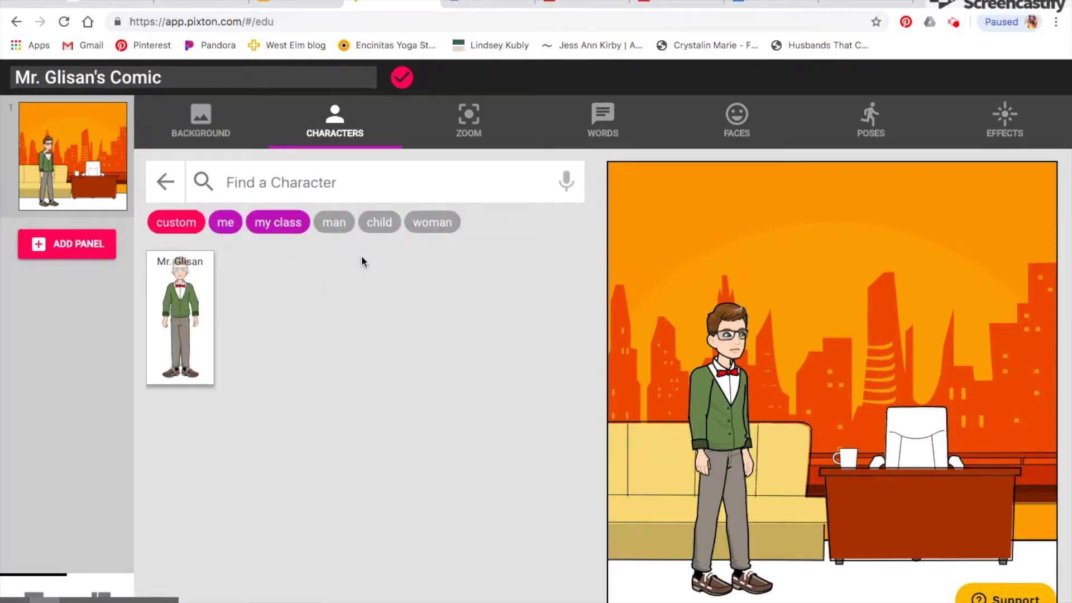
click(182, 223)
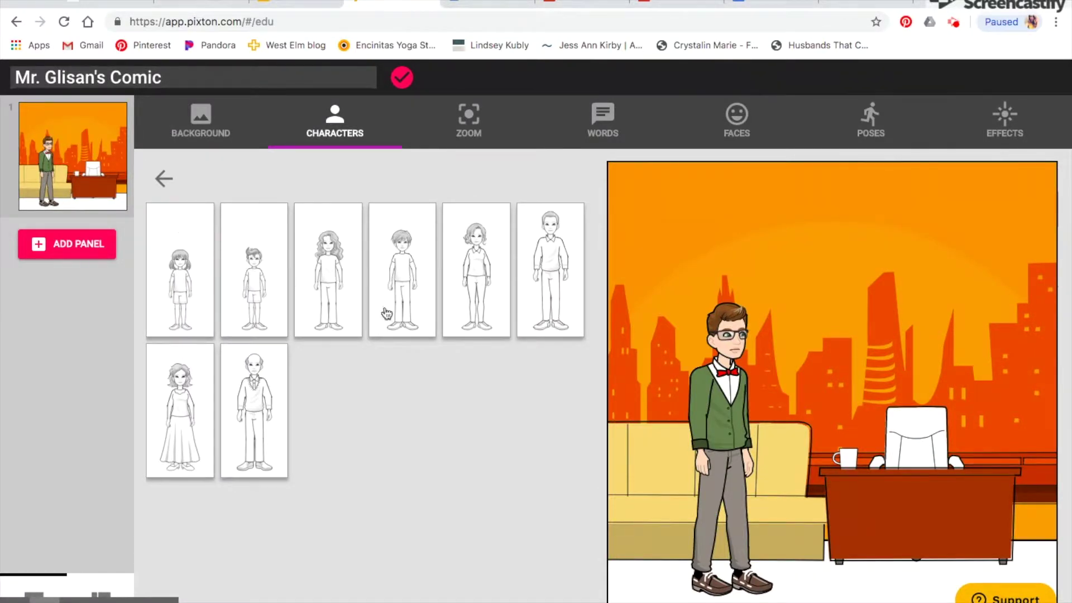
click(164, 180)
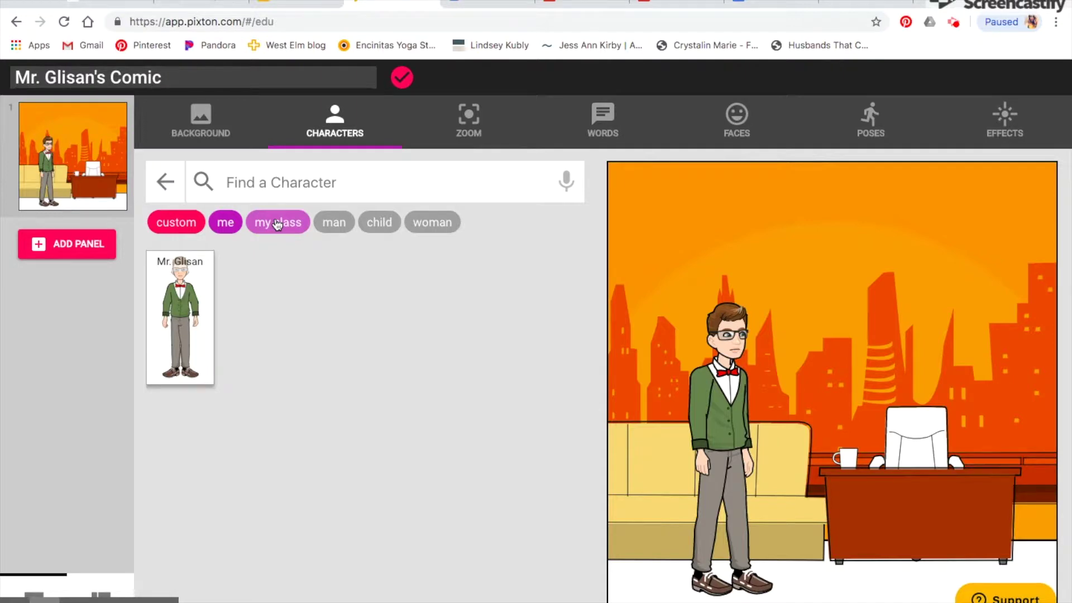
- Search the character library for "astronaut"
click(318, 183)
text(as)
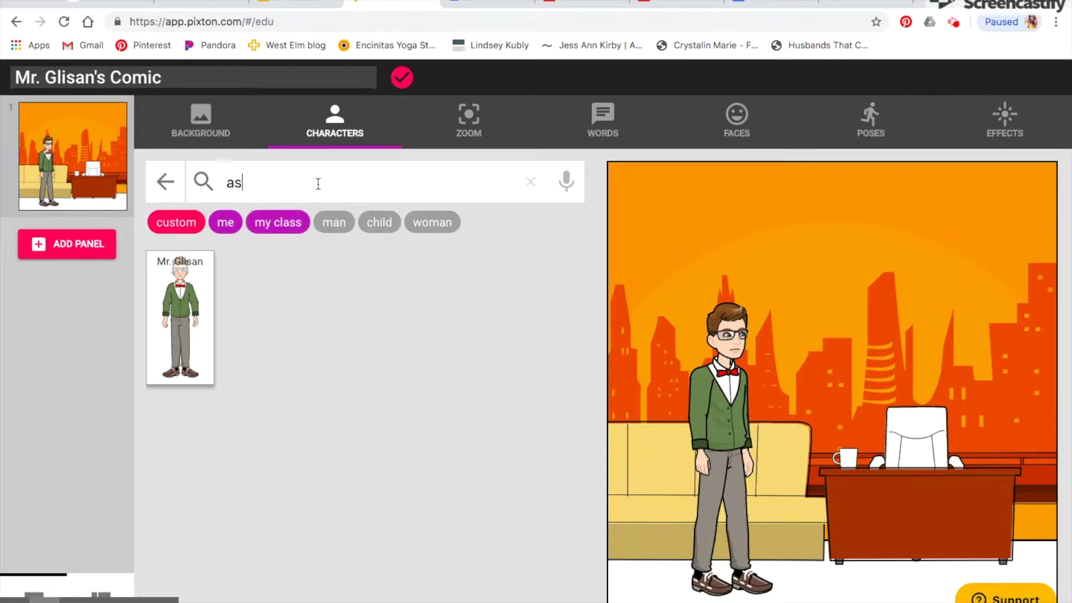
text(tronaut)
key(Return)
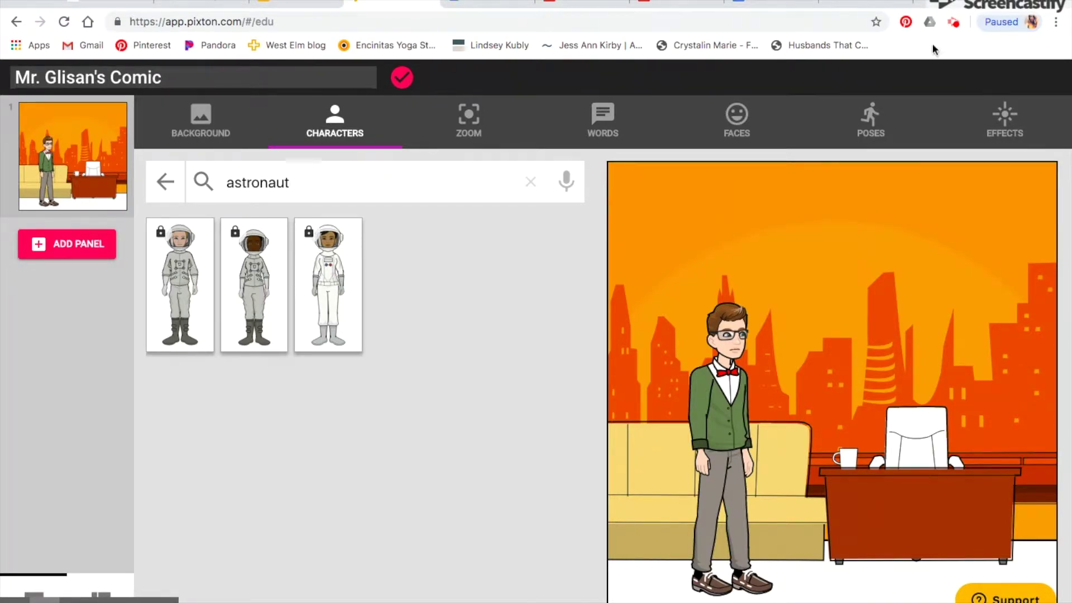
click(953, 23)
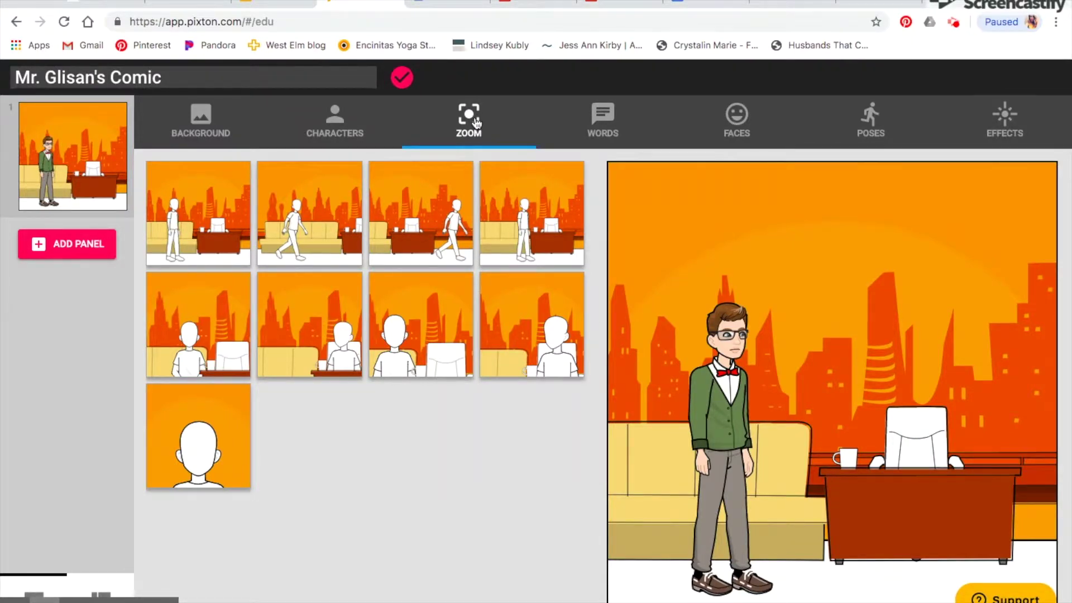
- Try several zoom framings on the panel, including full-body, waist-up and face close-up shots
click(205, 262)
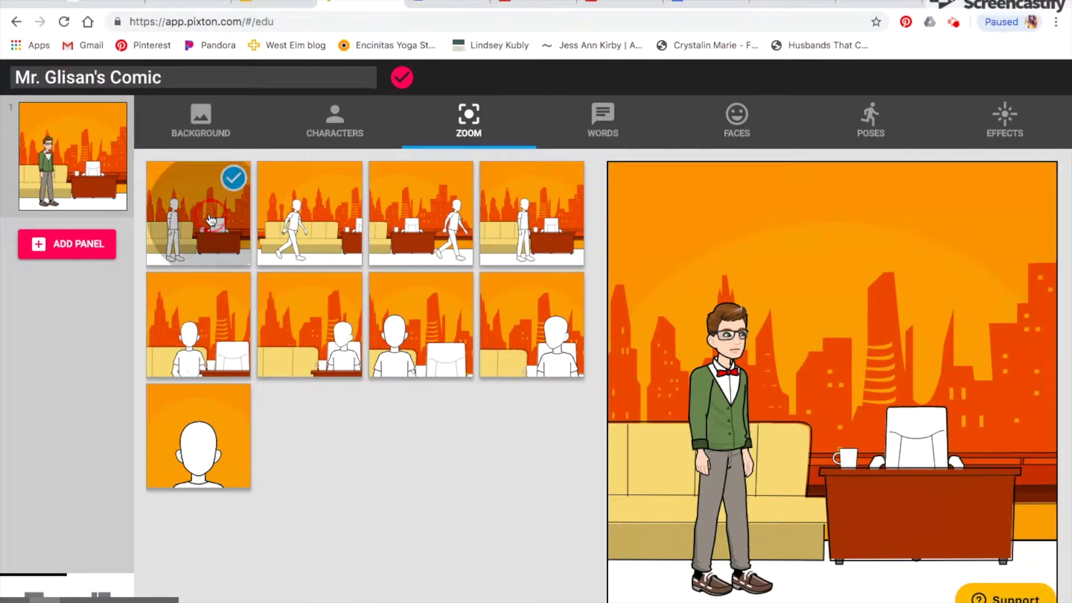
click(195, 326)
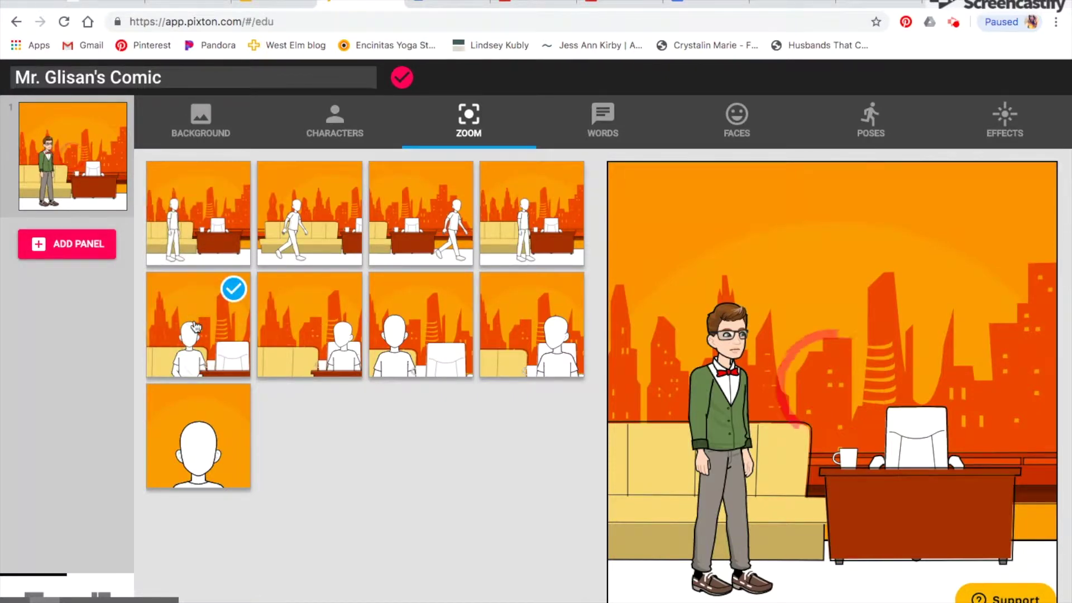
click(201, 412)
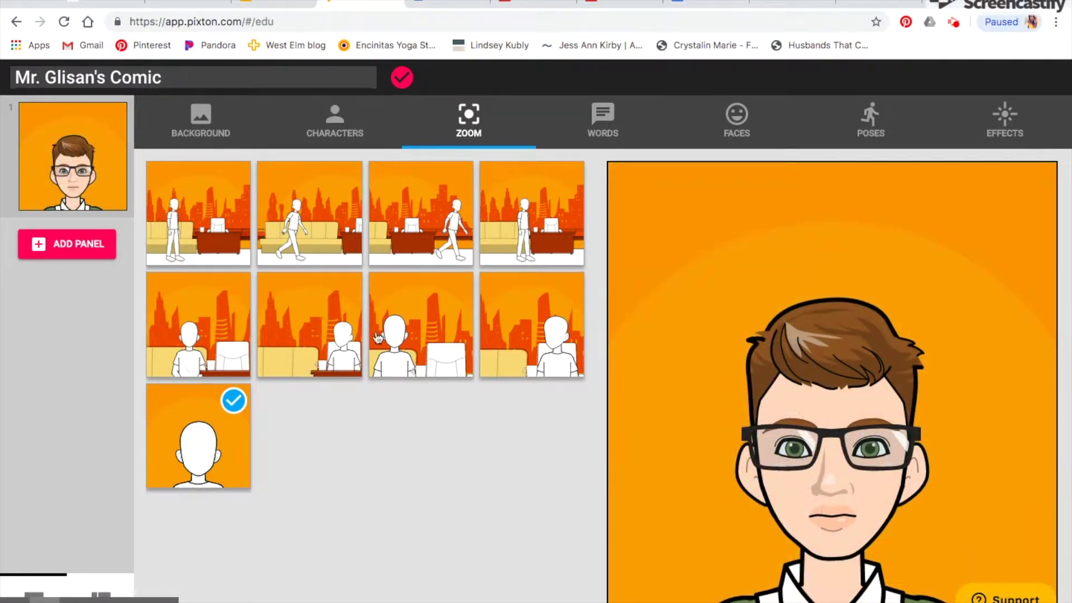
click(233, 333)
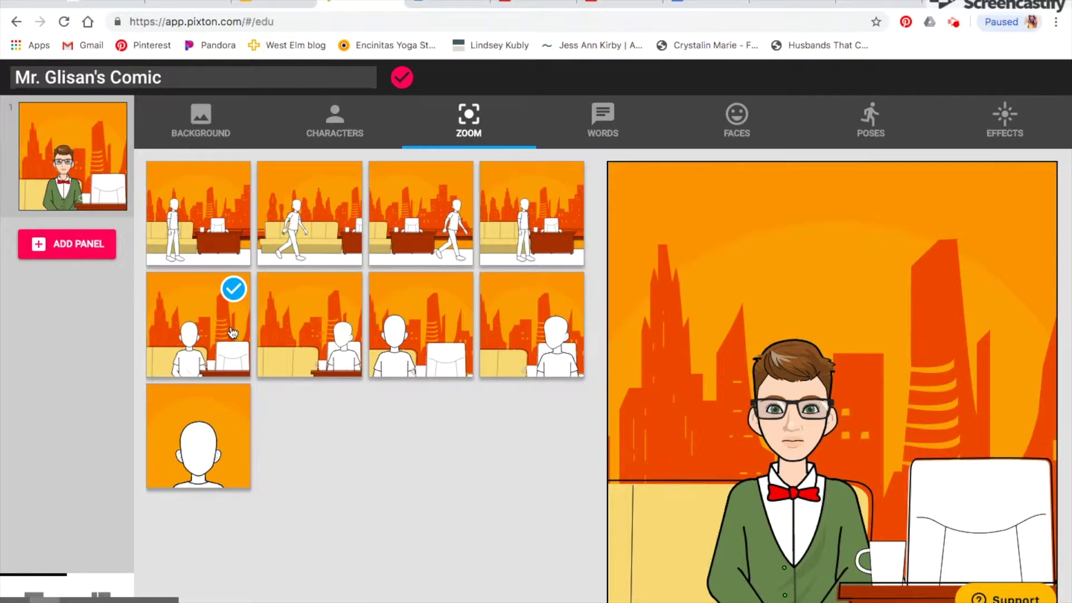
click(404, 338)
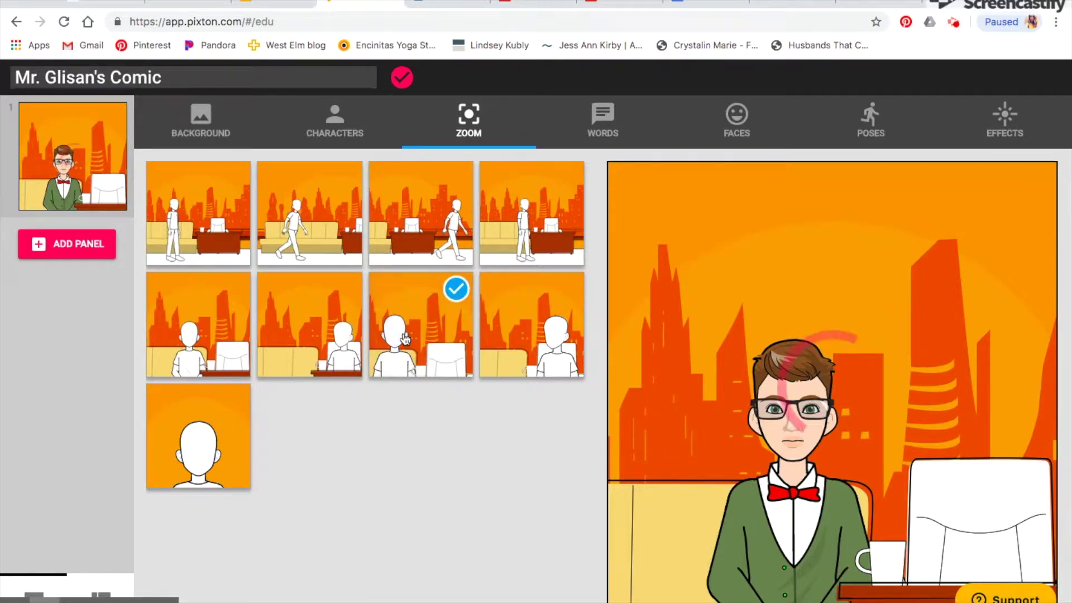
click(545, 337)
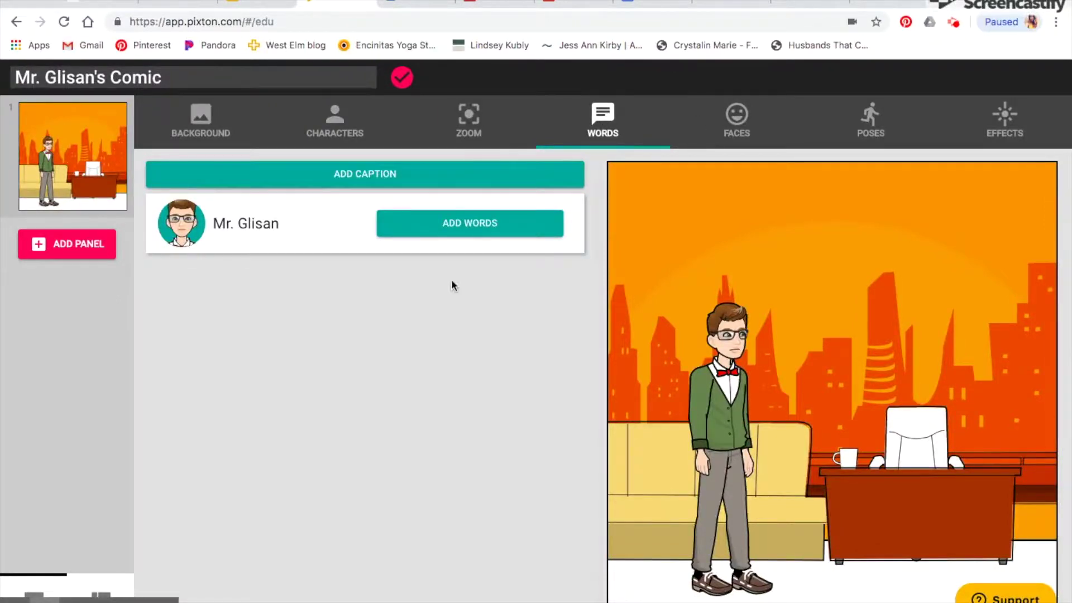
- Add a bubble with the words "Hi there" for the character
click(471, 222)
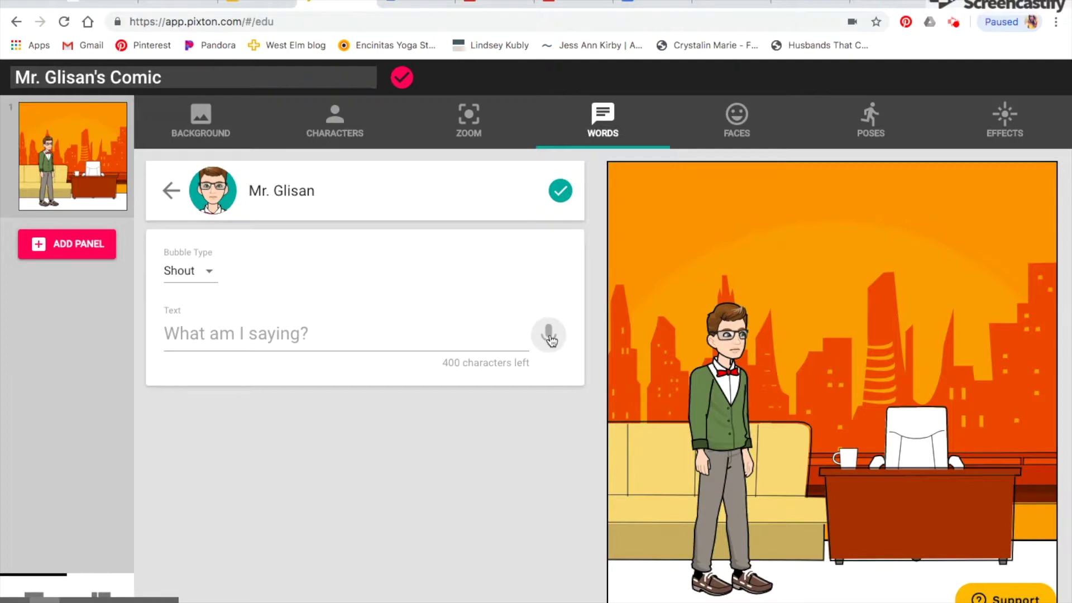
click(319, 335)
text(Hi there)
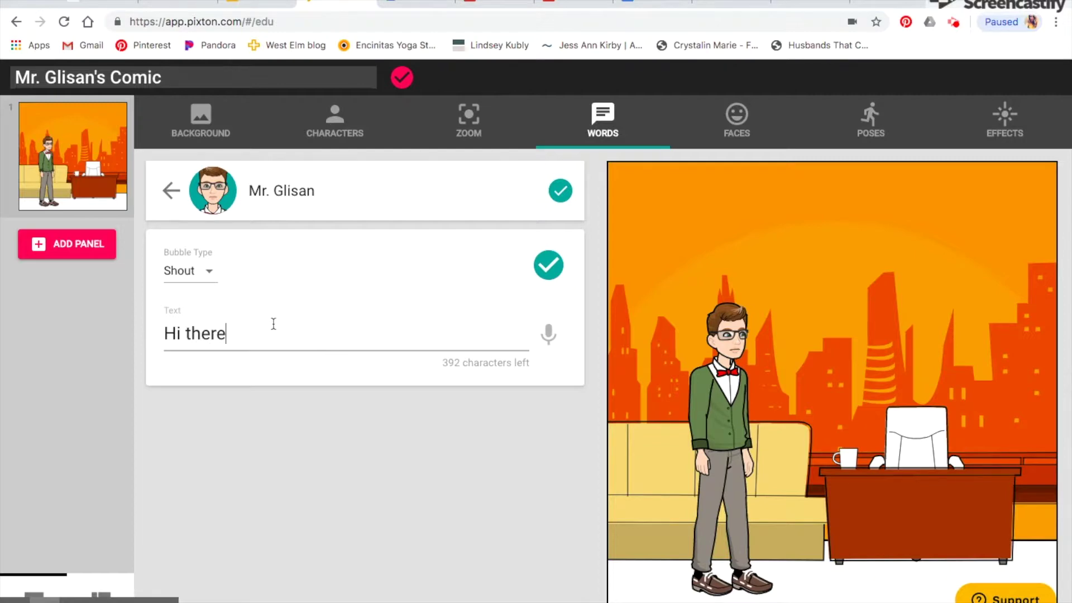
- Try the Whisper bubble type on "Hi there", set it to Speech, and return to the words list
click(211, 276)
click(203, 306)
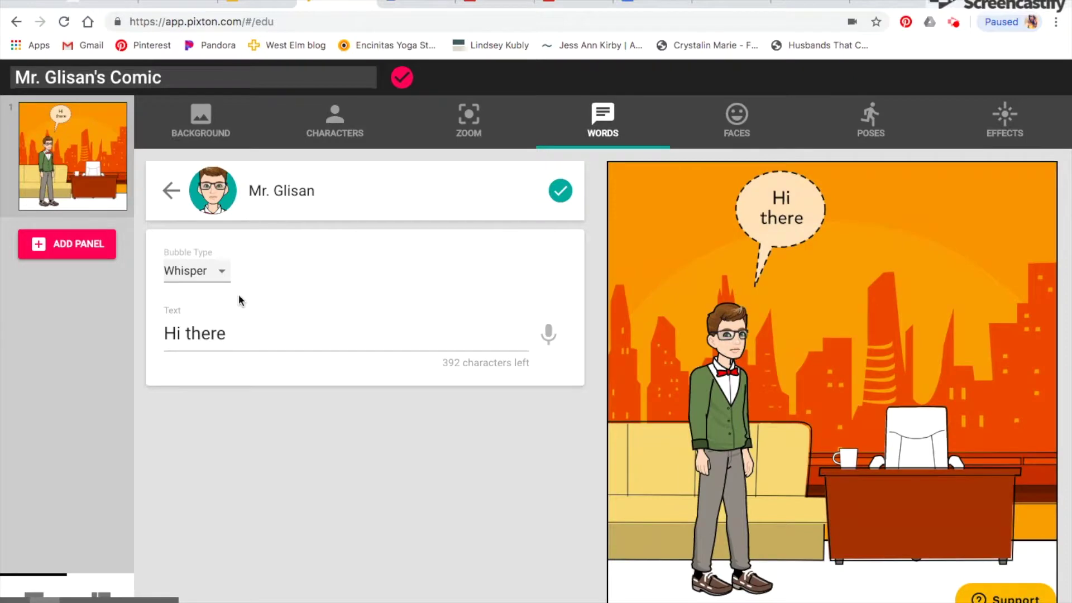
click(221, 274)
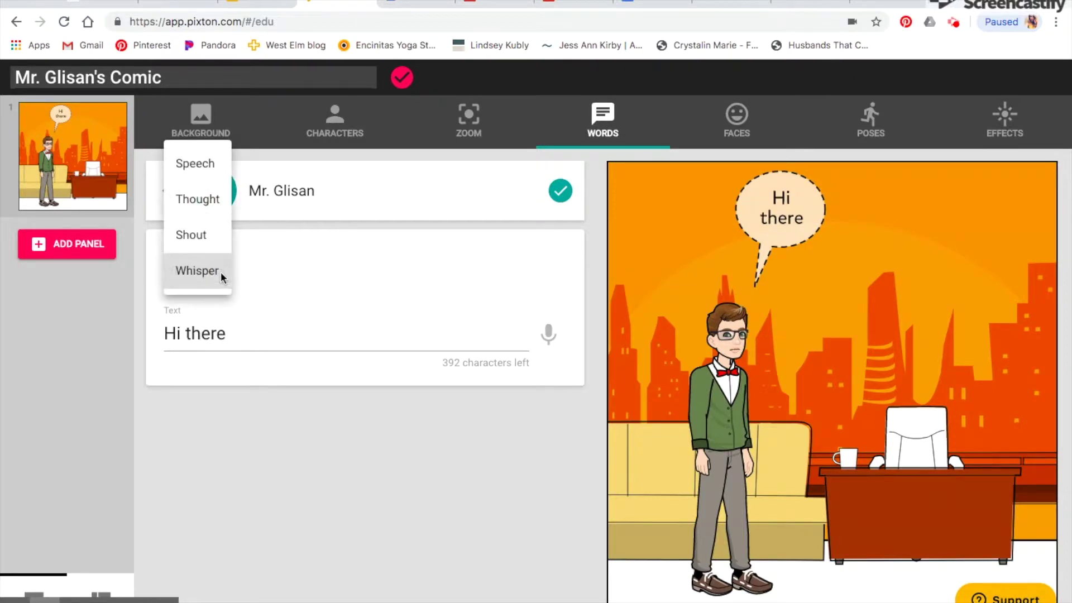
click(197, 174)
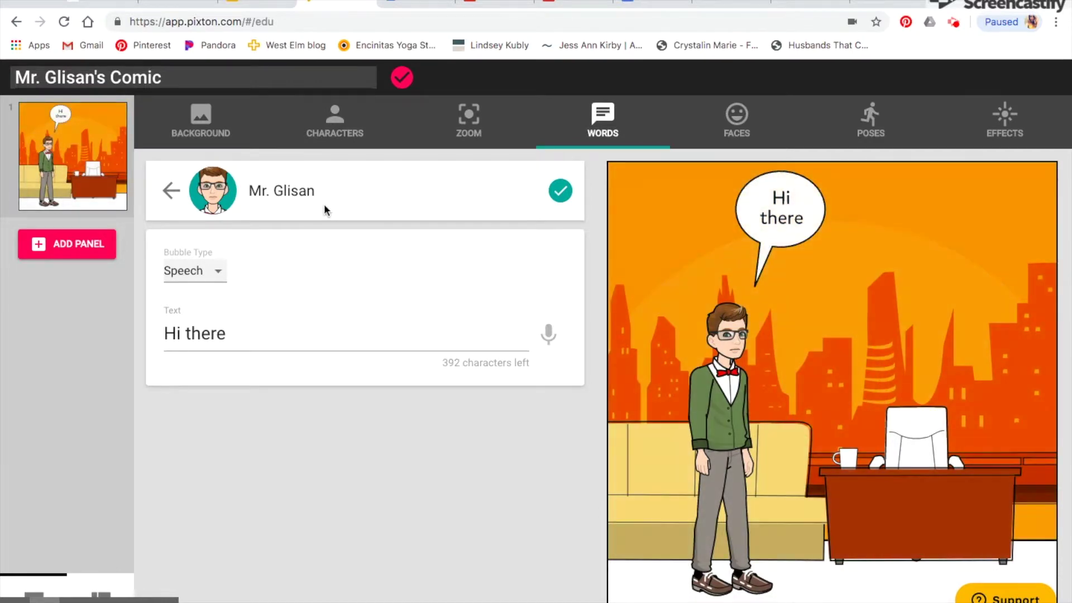
click(171, 193)
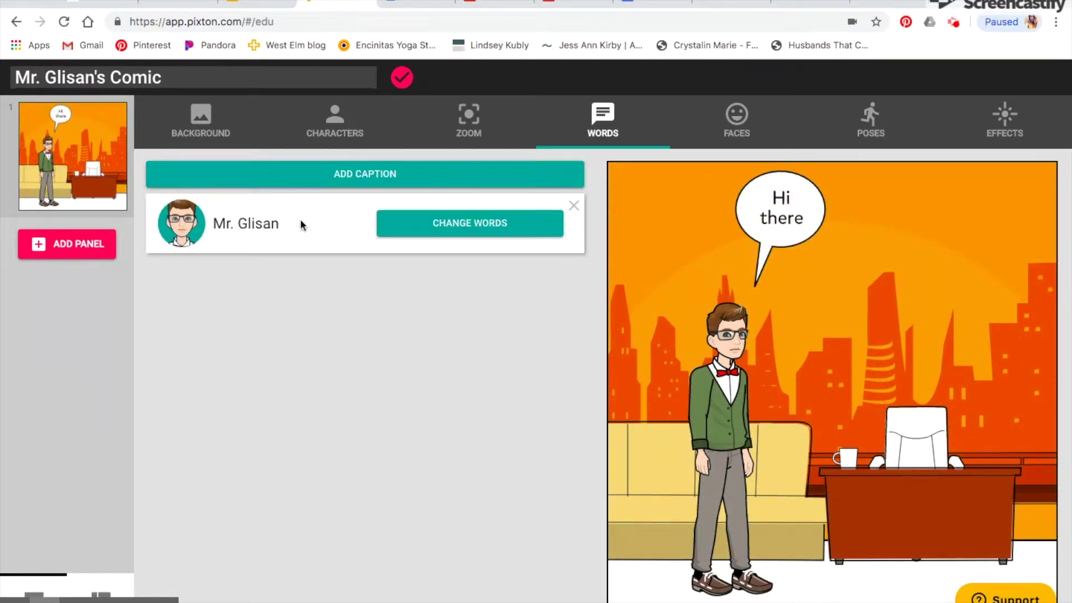
- Add a caption reading "Intro. Panel" to the first panel
click(382, 184)
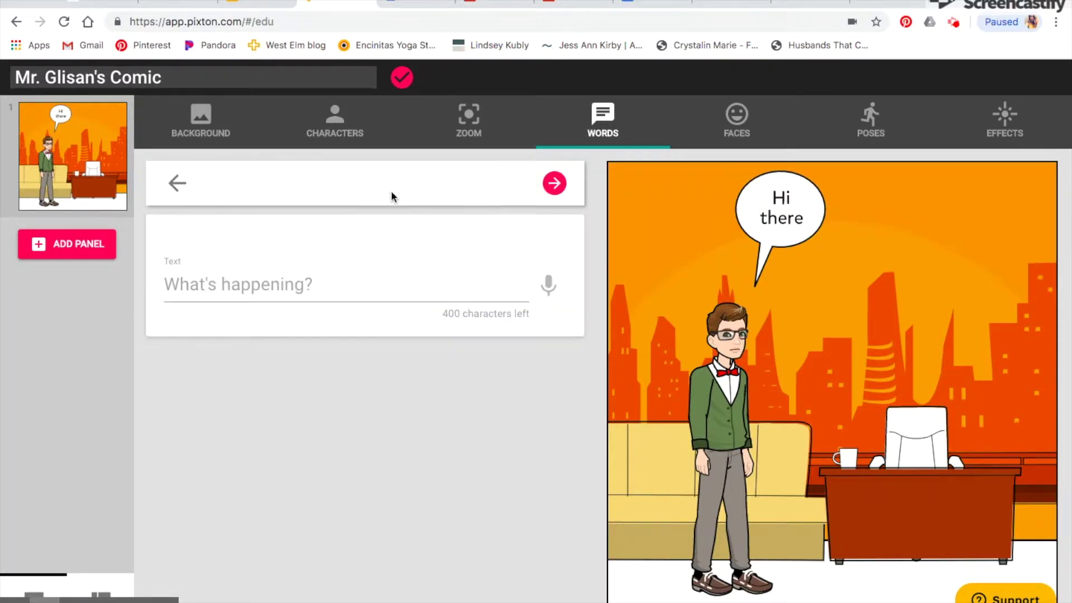
click(291, 285)
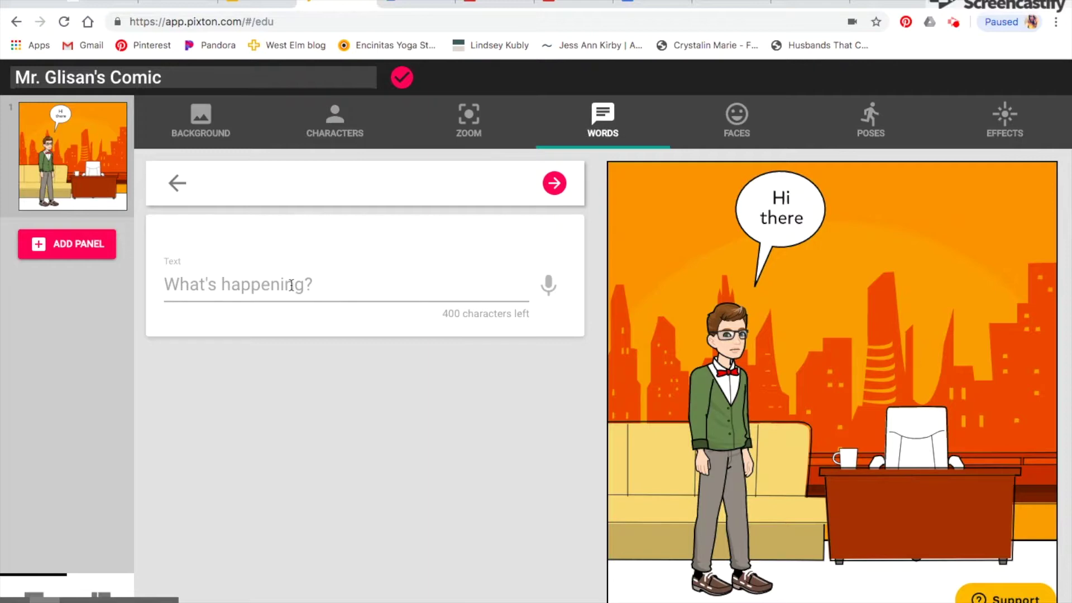
text(Intro. Panel)
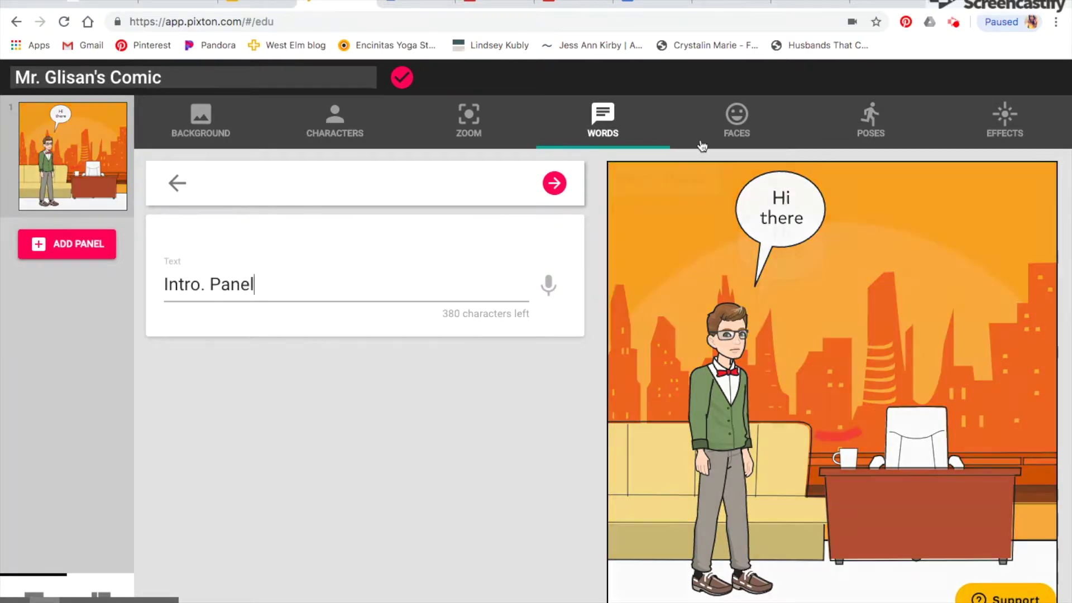
click(955, 24)
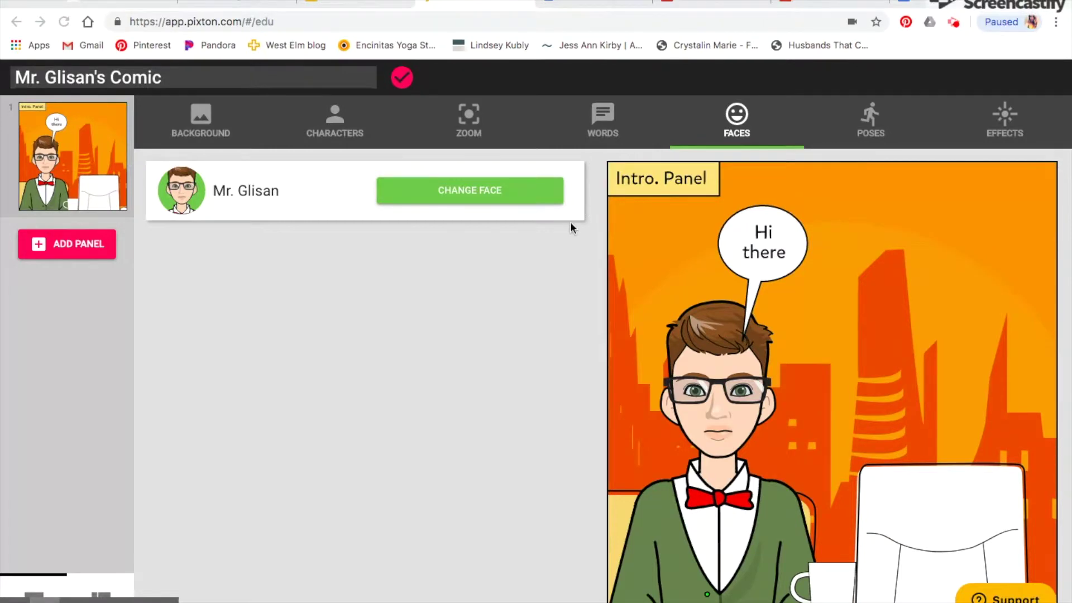
- Search the character's facial expressions for "surprised" and "smile", and apply the open-mouthed smile
click(473, 195)
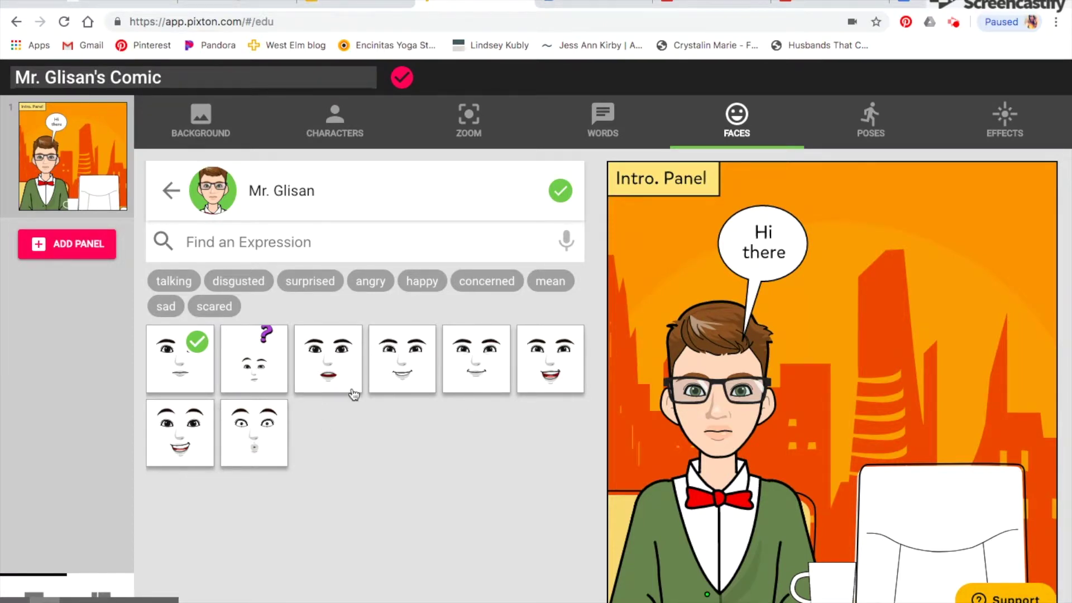
click(319, 284)
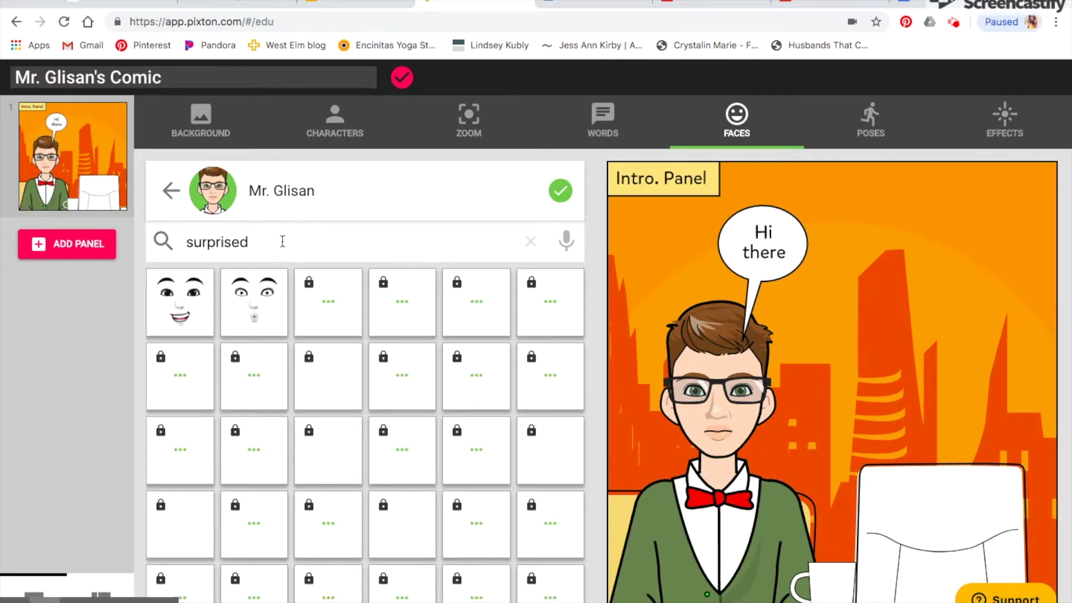
drag(282, 242, 174, 239)
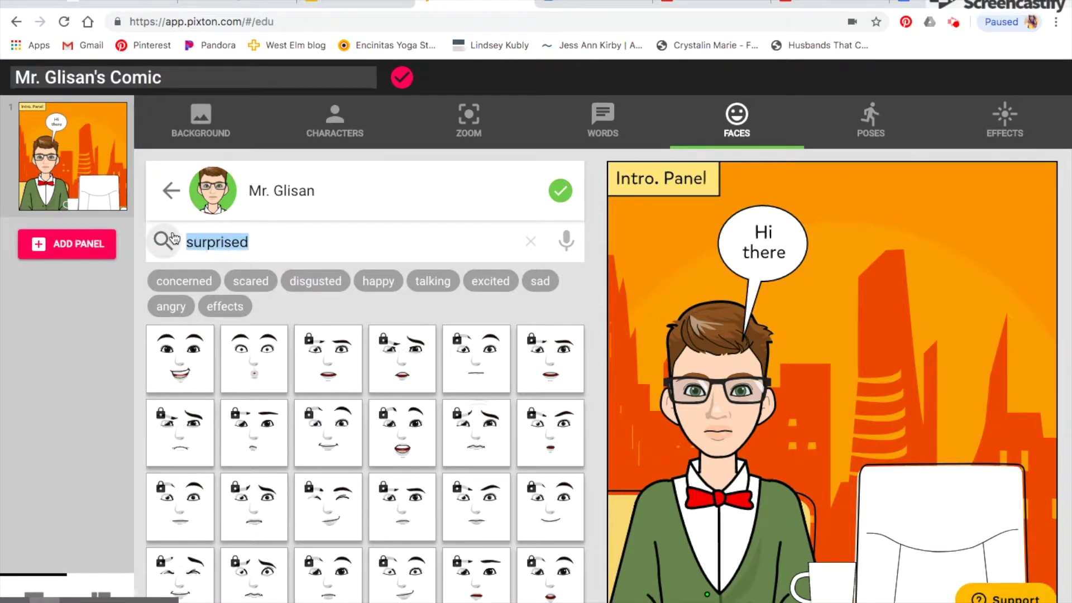
text(smile)
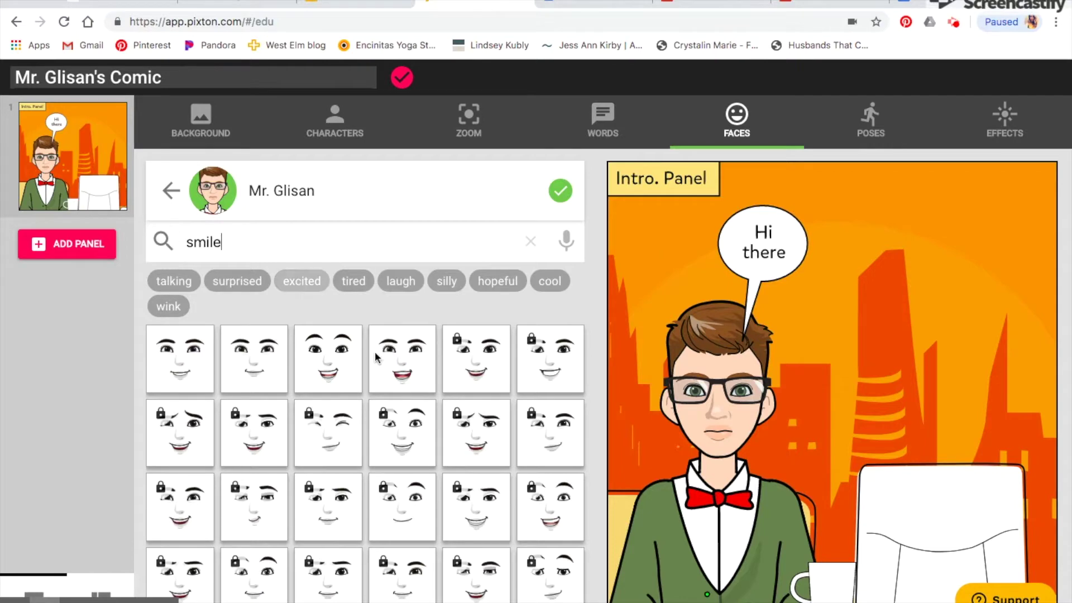
click(409, 373)
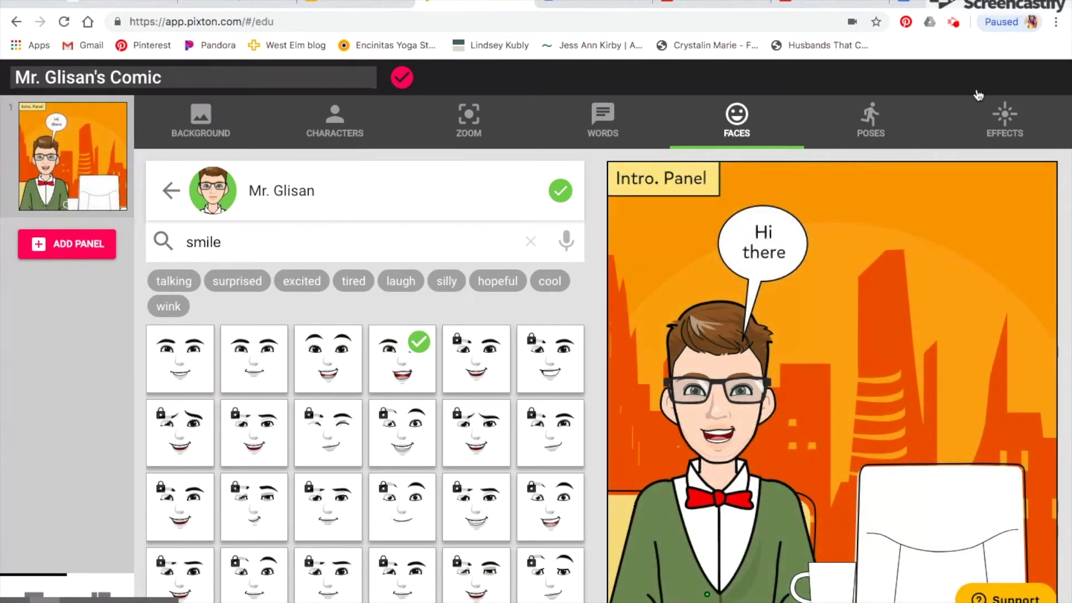
click(955, 24)
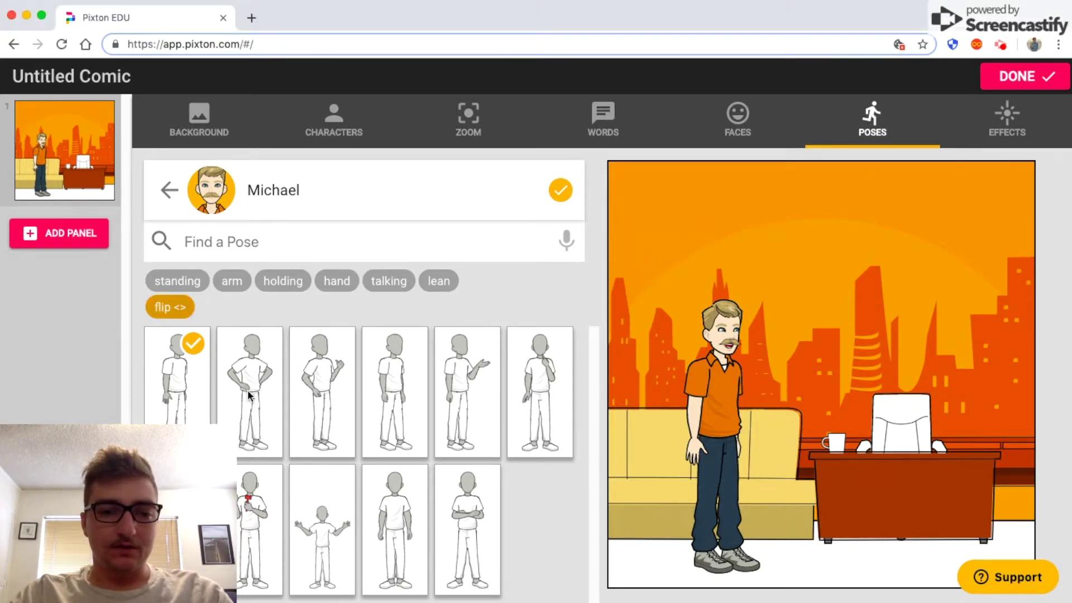
- Try the pose with one thumb raised and the object-holding pose on the standing character
click(328, 394)
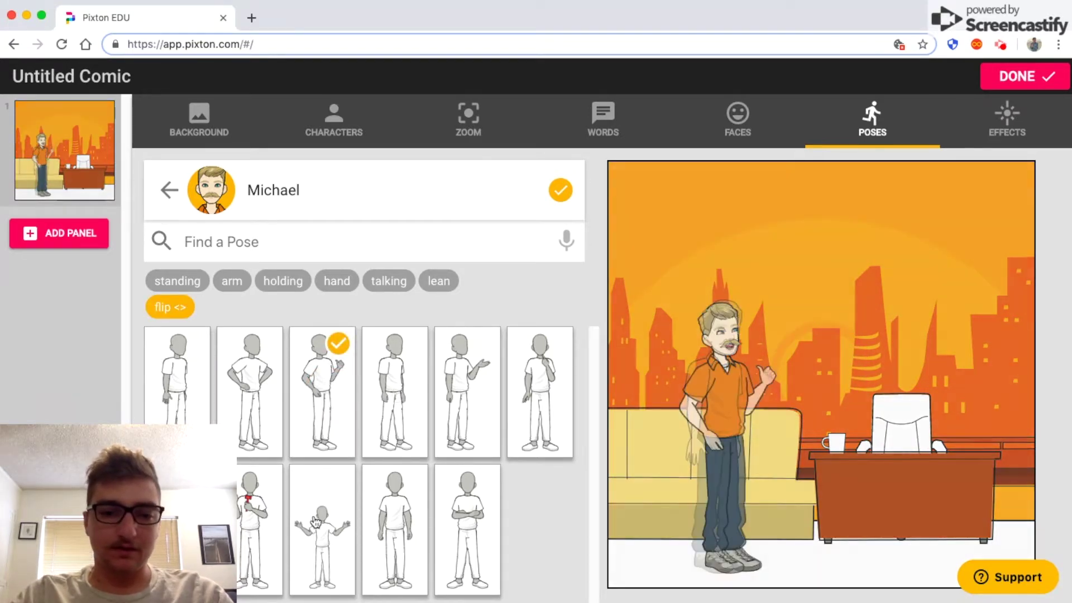
click(253, 509)
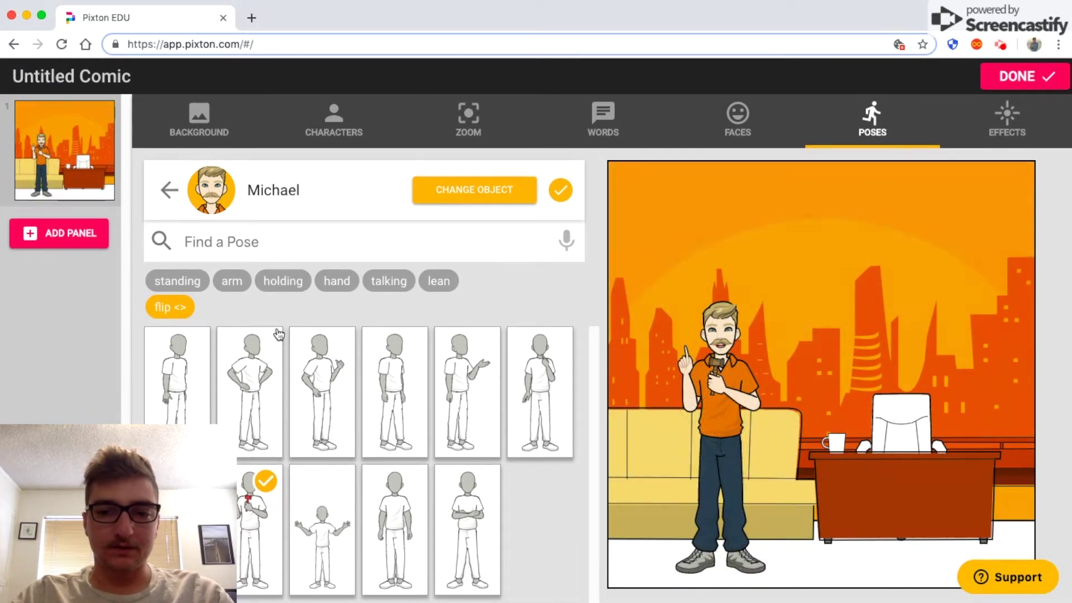
- Search the character's poses for "sit"
click(241, 244)
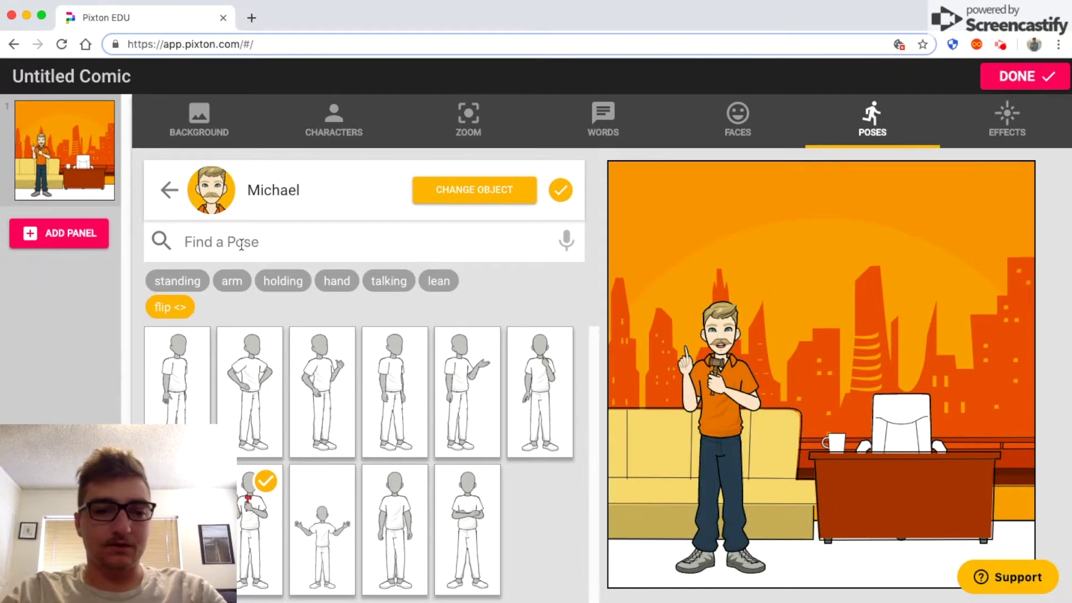
text(wit)
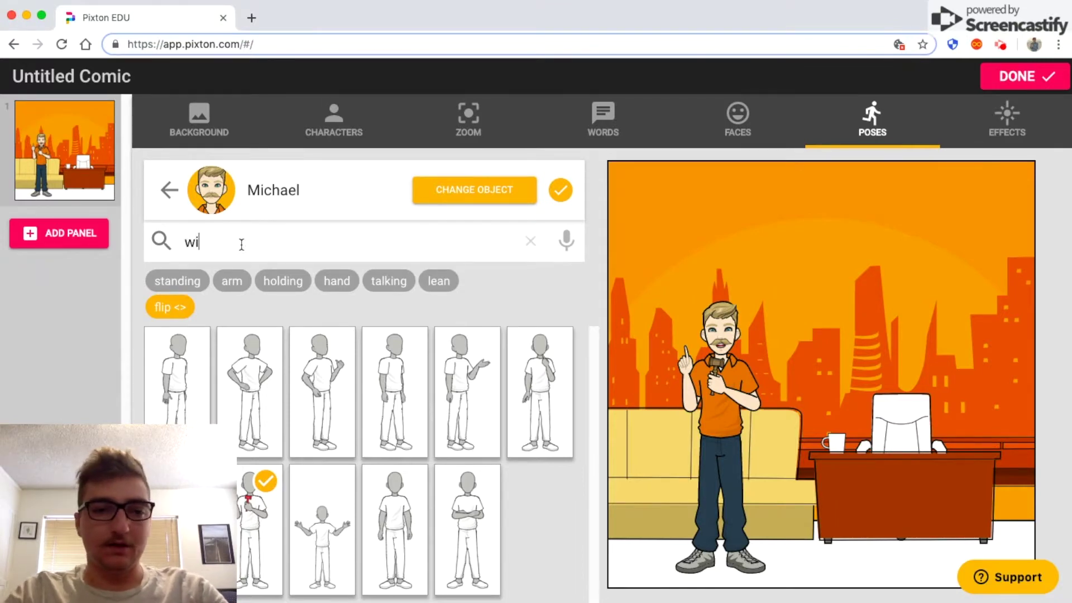
key(BackSpace)
key(BackSpace)
key(BackSpace)
text(sit)
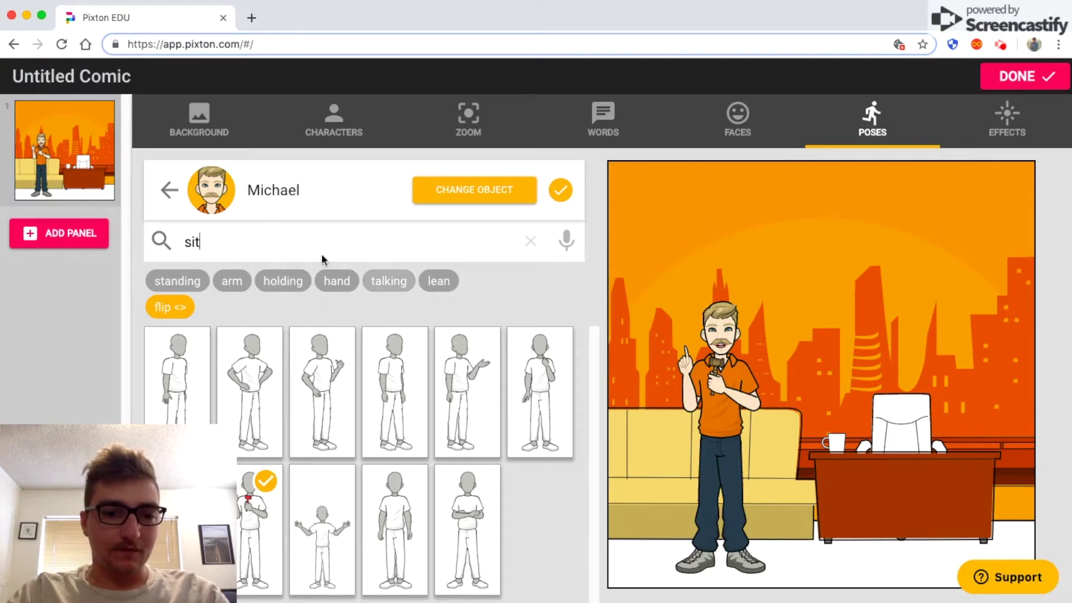
click(257, 243)
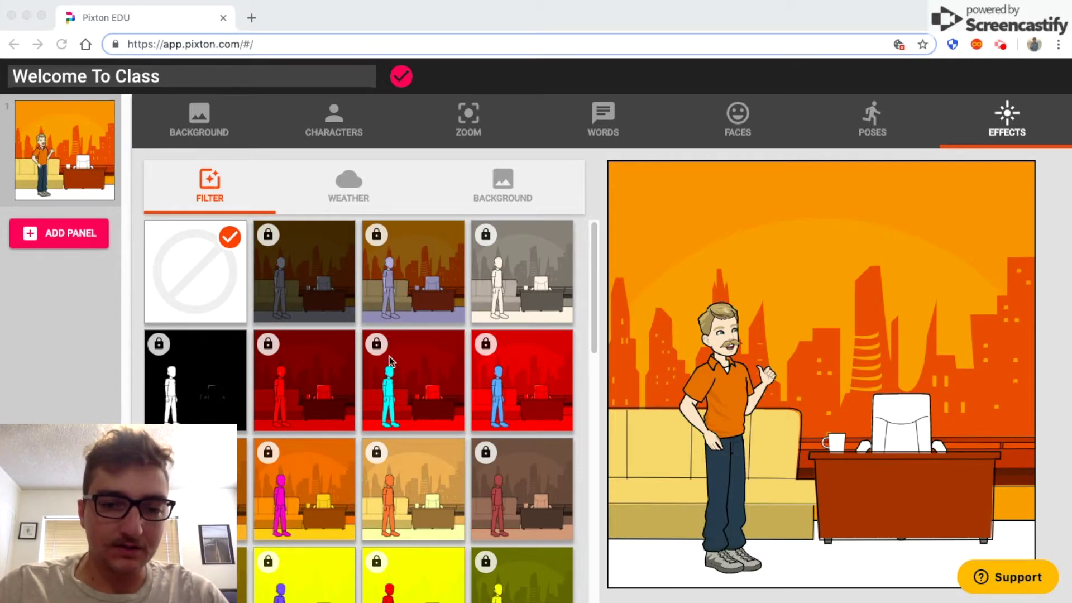
- Look through the colour filter effects available for the panel
scroll(389, 360, down, 2)
scroll(396, 346, down, 1)
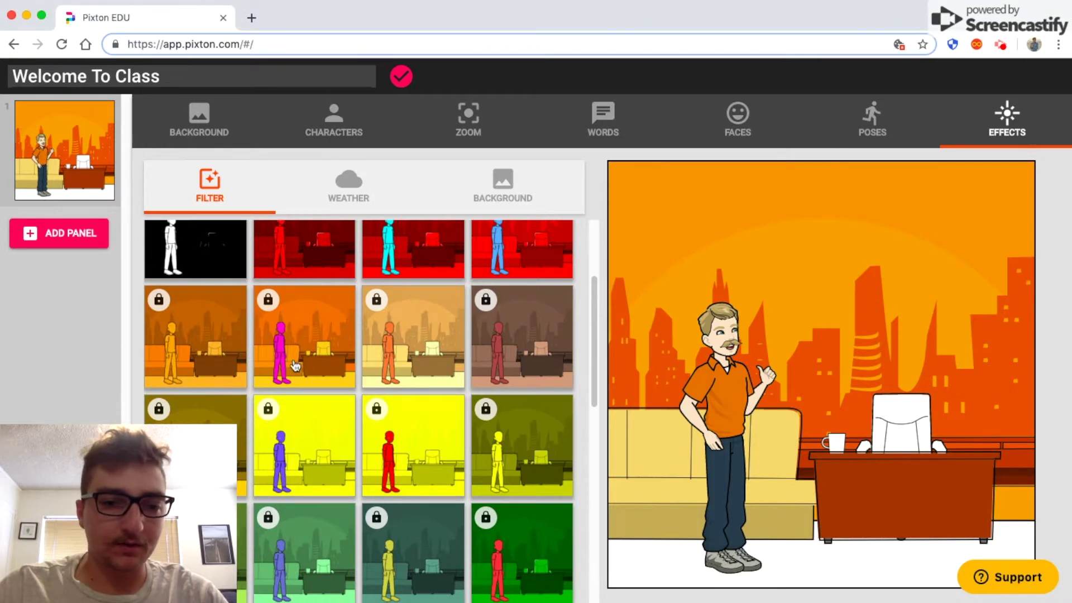
scroll(294, 365, down, 1)
scroll(296, 369, down, 3)
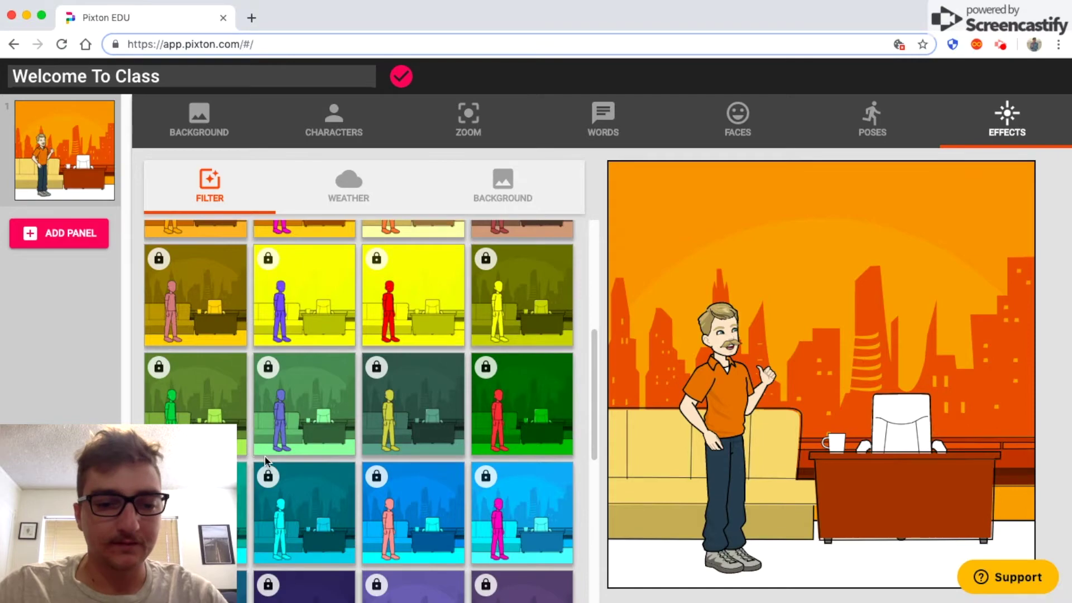
scroll(265, 456, down, 4)
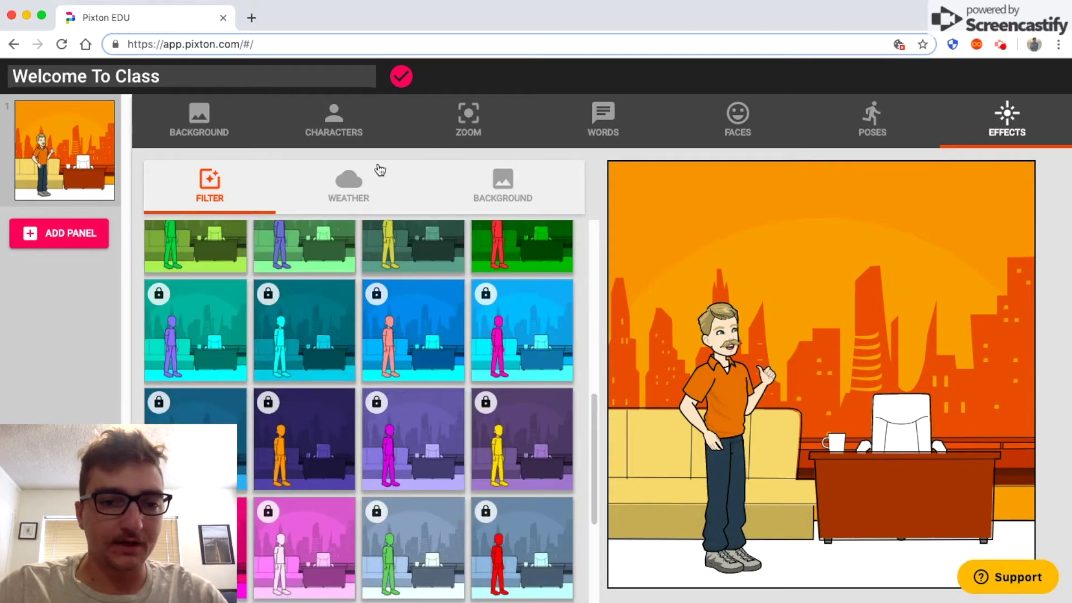
- Examine the weather effects and browse through the background effects available for the panel
click(349, 182)
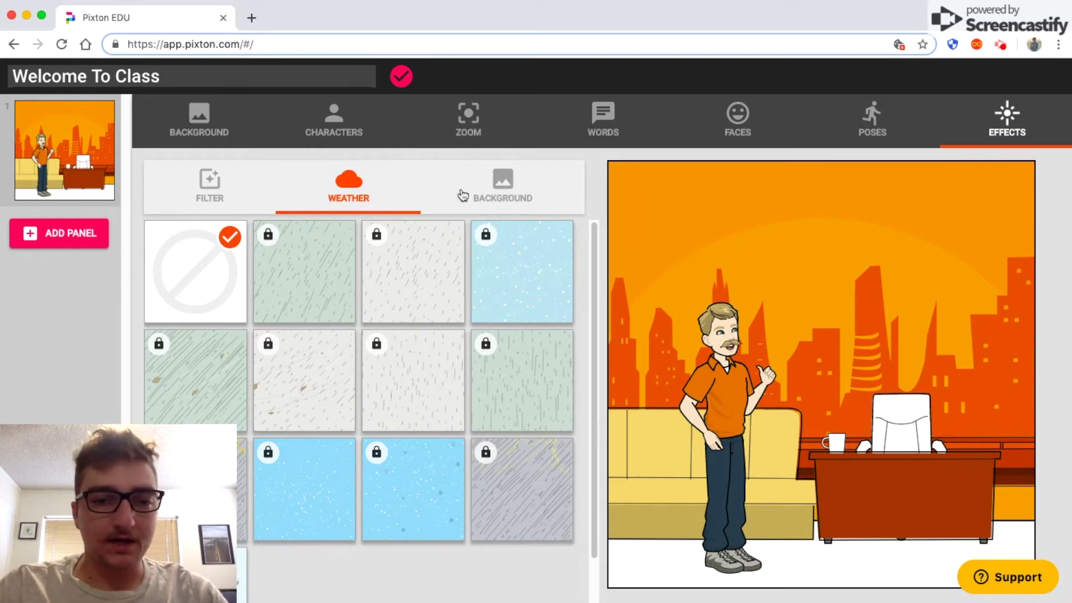
click(514, 193)
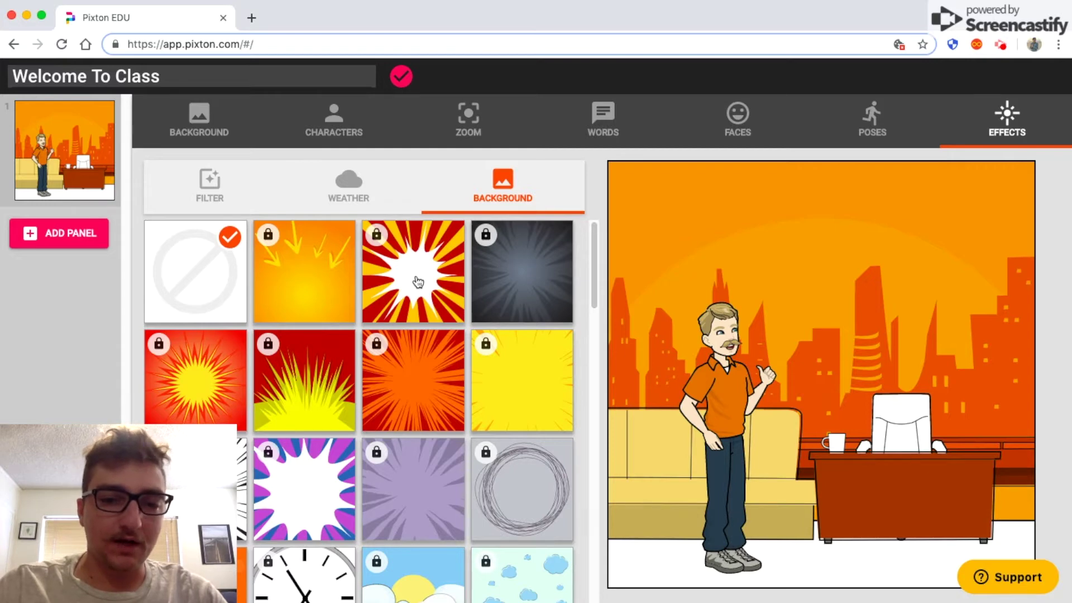
scroll(402, 398, down, 2)
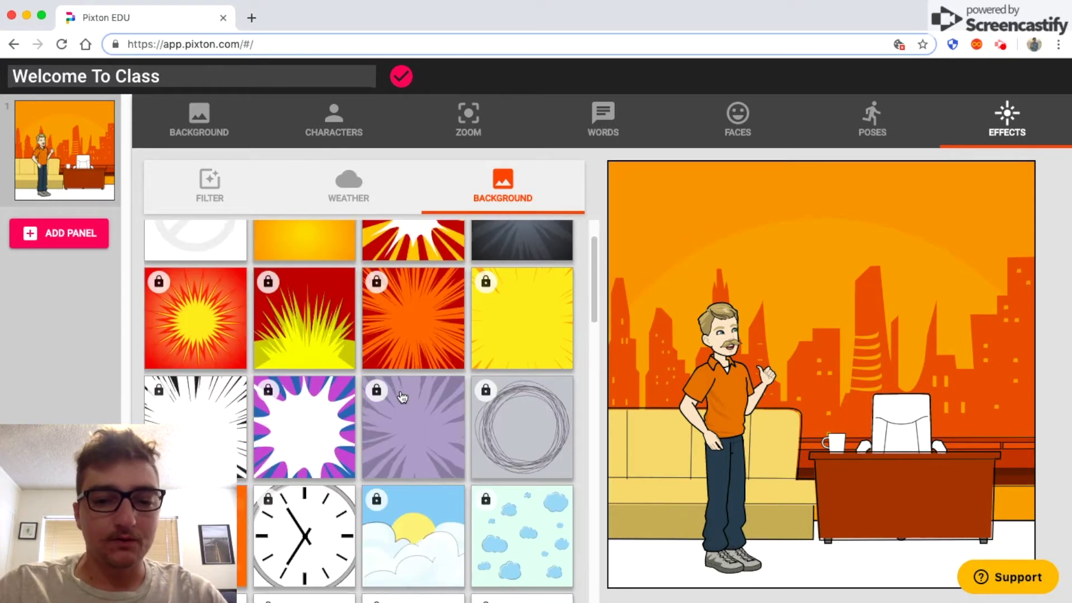
scroll(377, 426, down, 2)
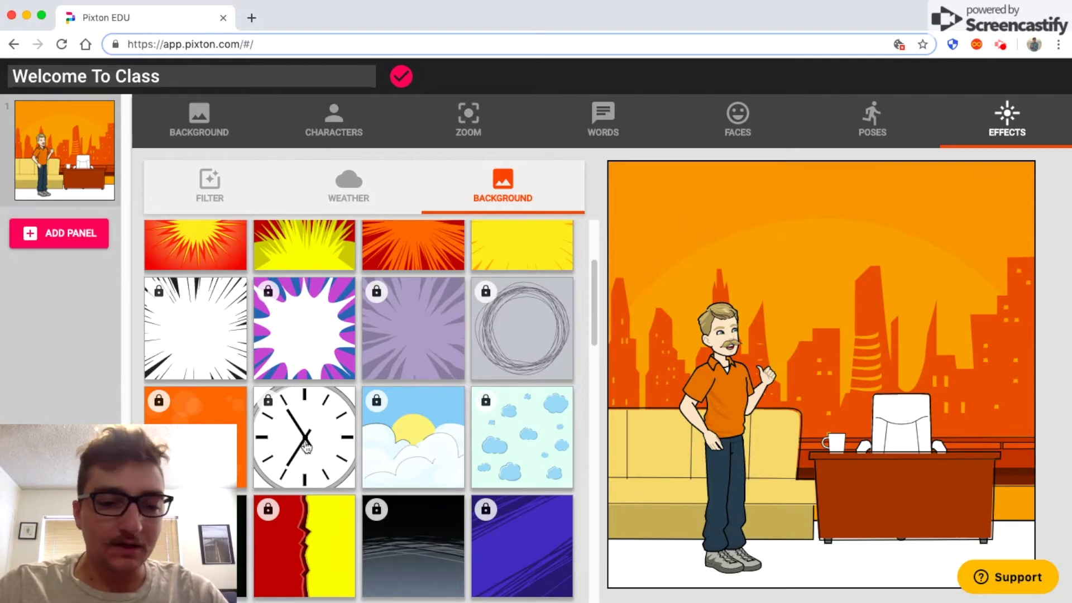
scroll(305, 437, down, 6)
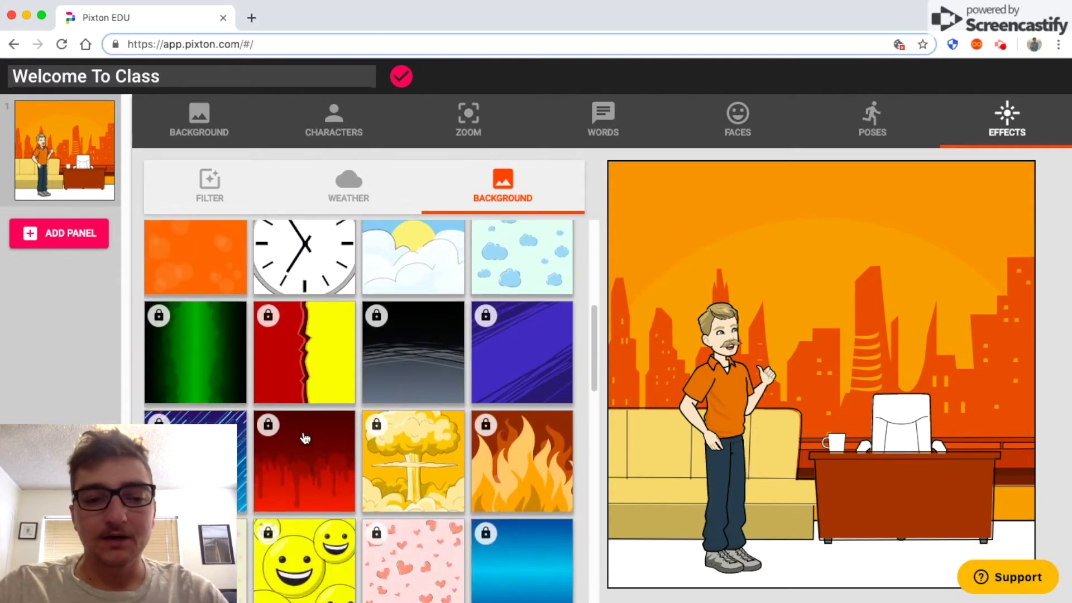
scroll(305, 438, down, 5)
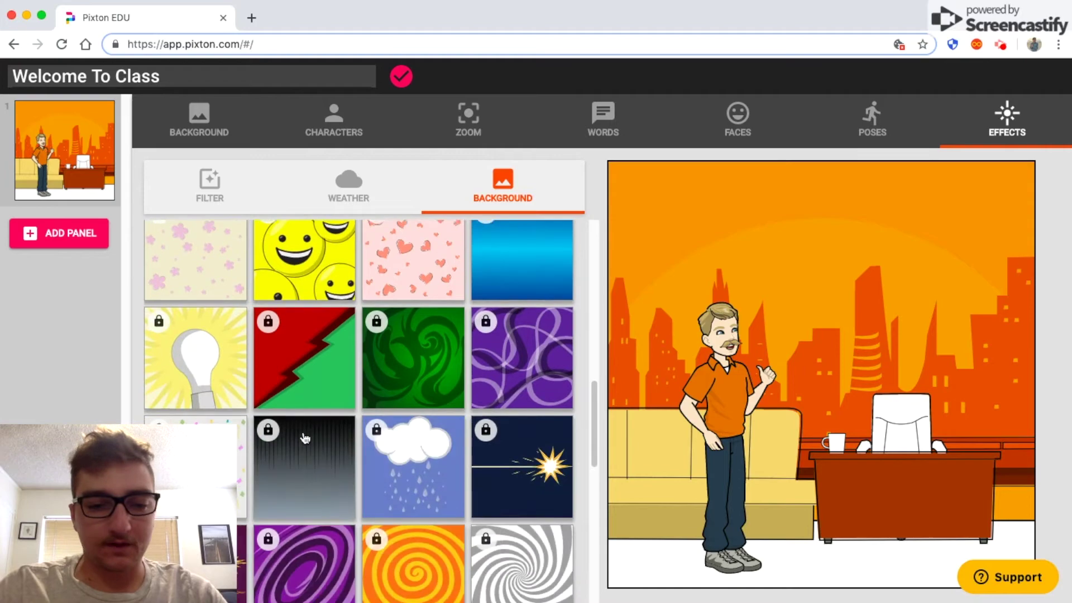